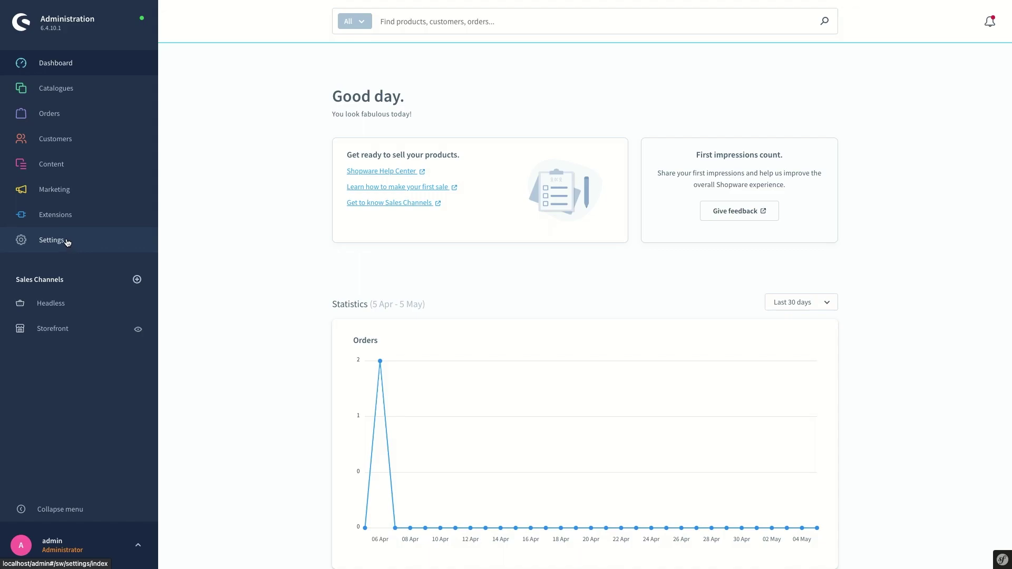
Open the shop's Import/Export settings and choose the Default product profile for the import
click(69, 244)
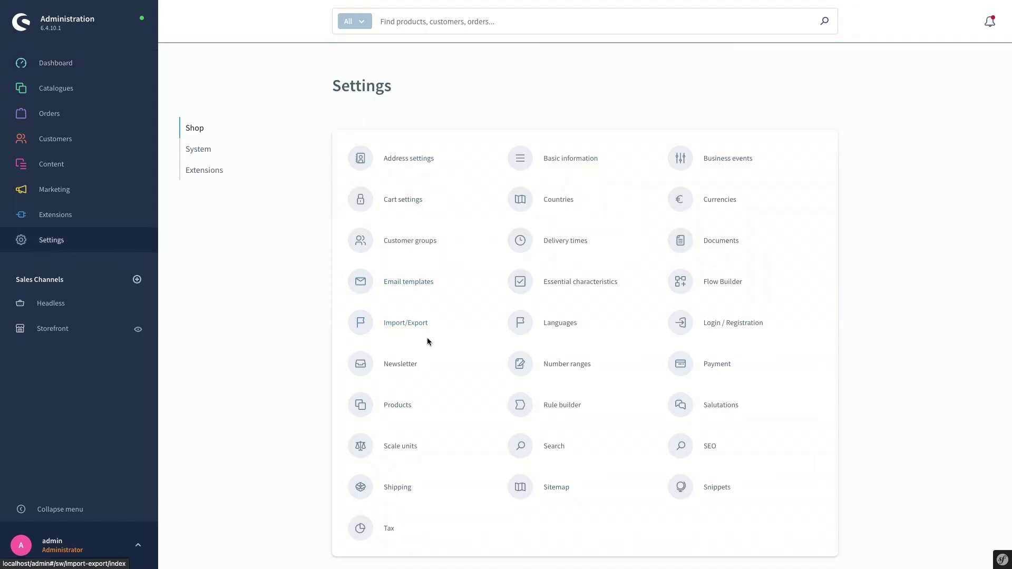
click(419, 323)
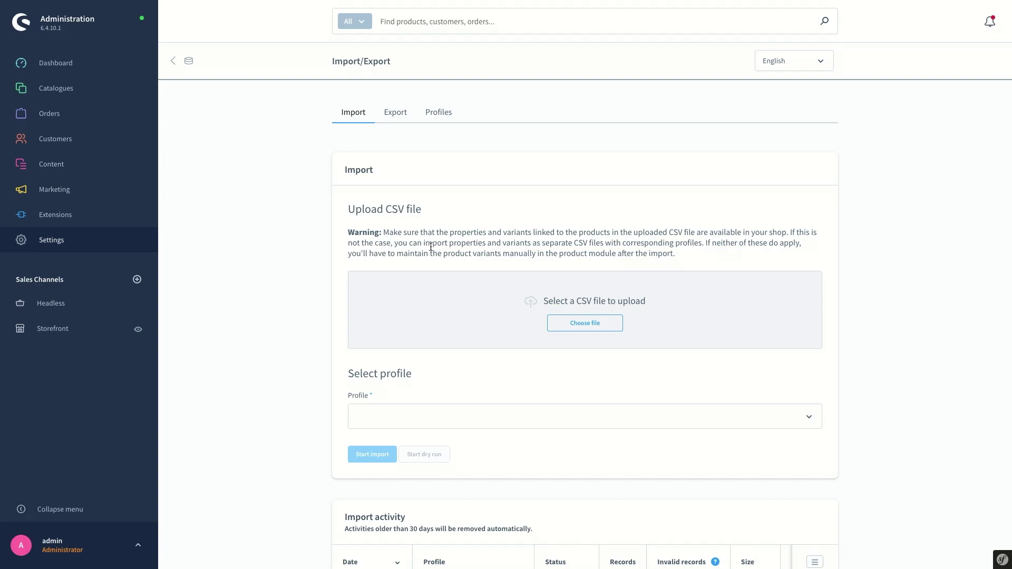
click(394, 414)
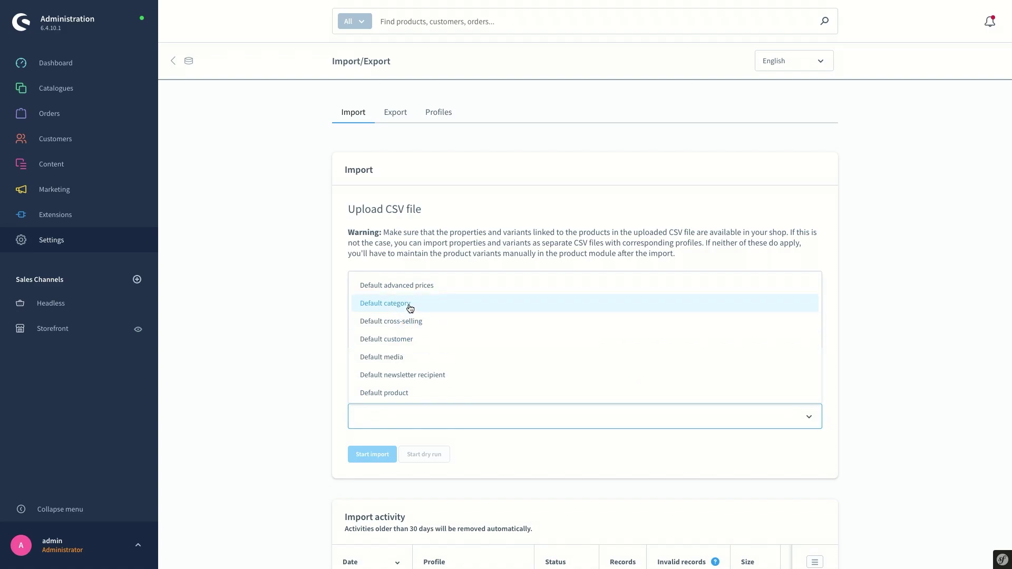
click(424, 394)
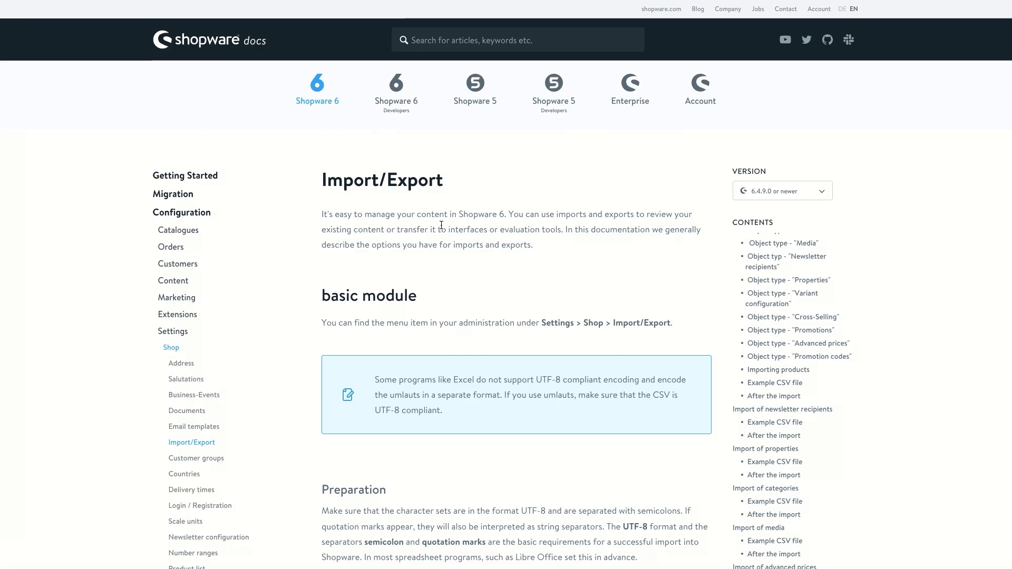
Look up the example CSV file for product imports in the documentation and examine the id and product_number columns in the Excel product sheet
click(755, 388)
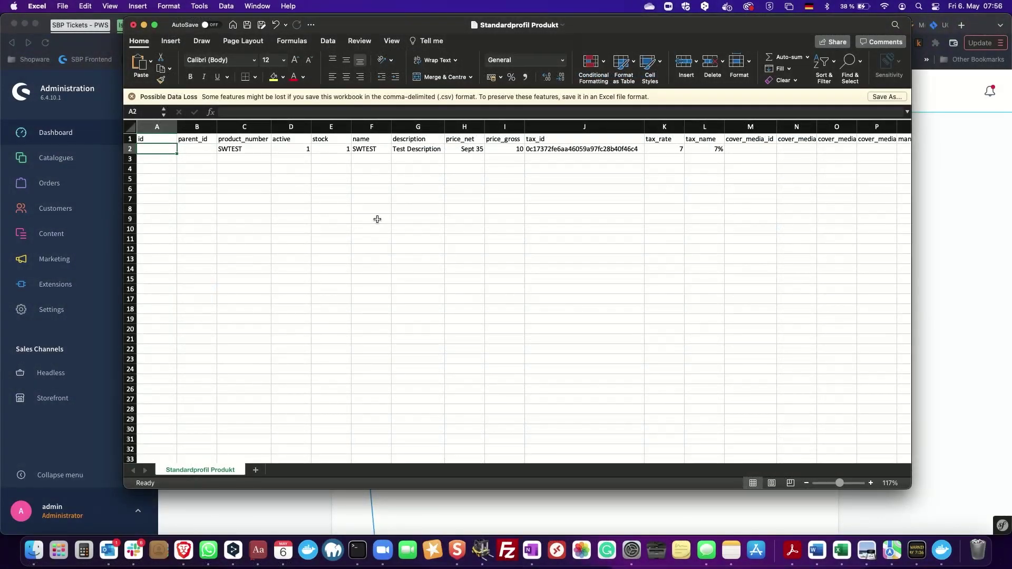
click(587, 447)
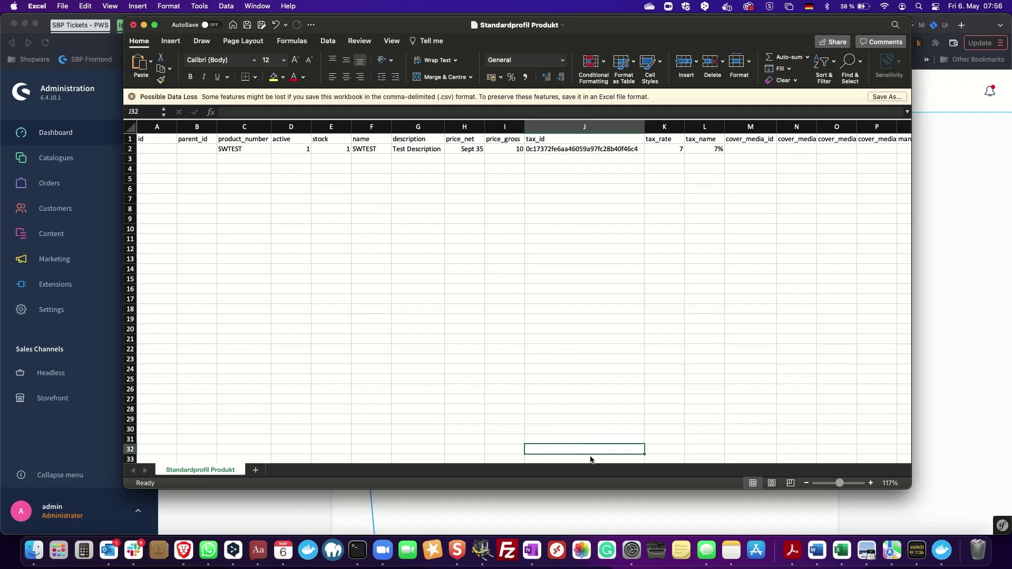
drag(563, 460, 536, 465)
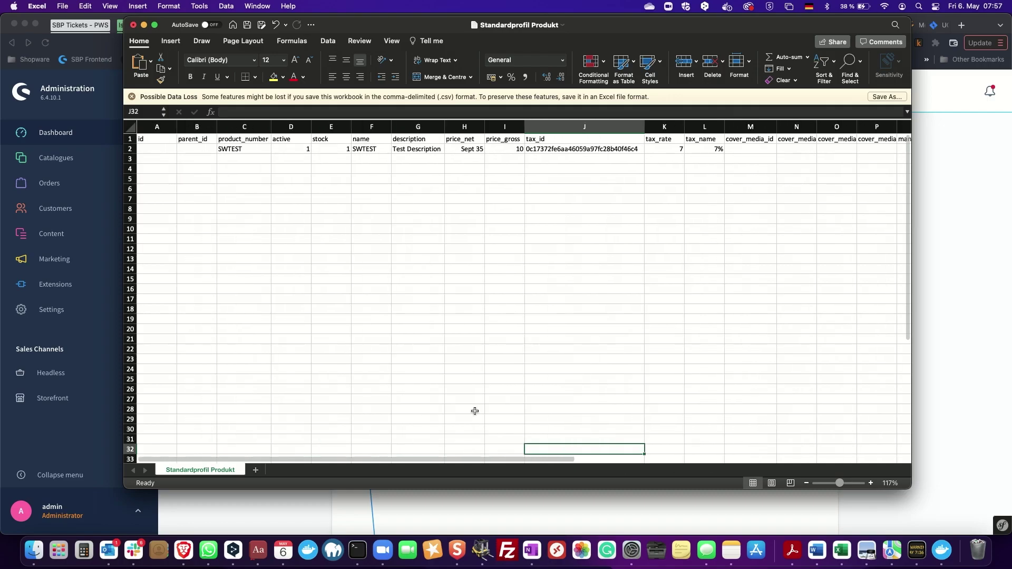
click(229, 167)
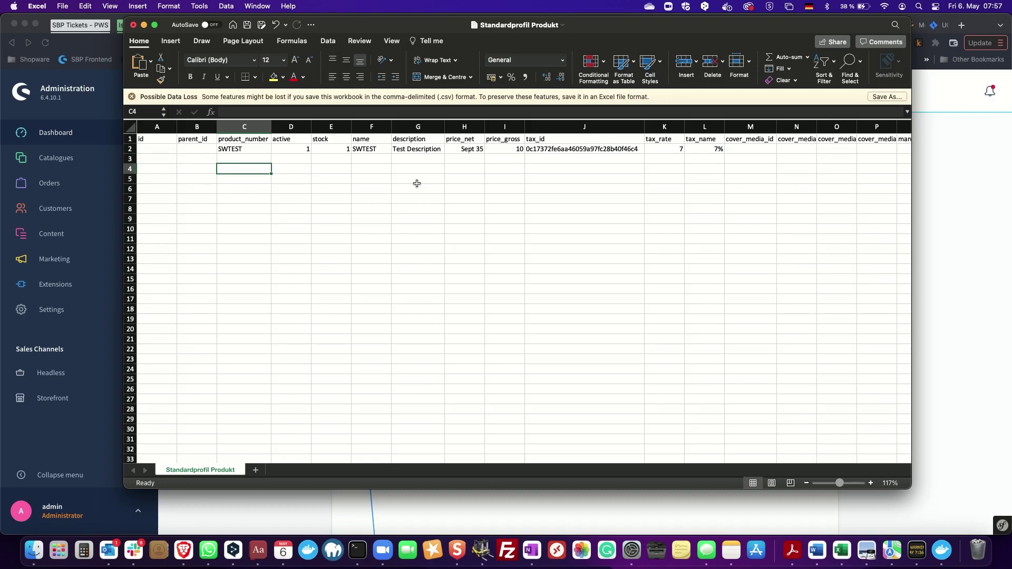
click(161, 138)
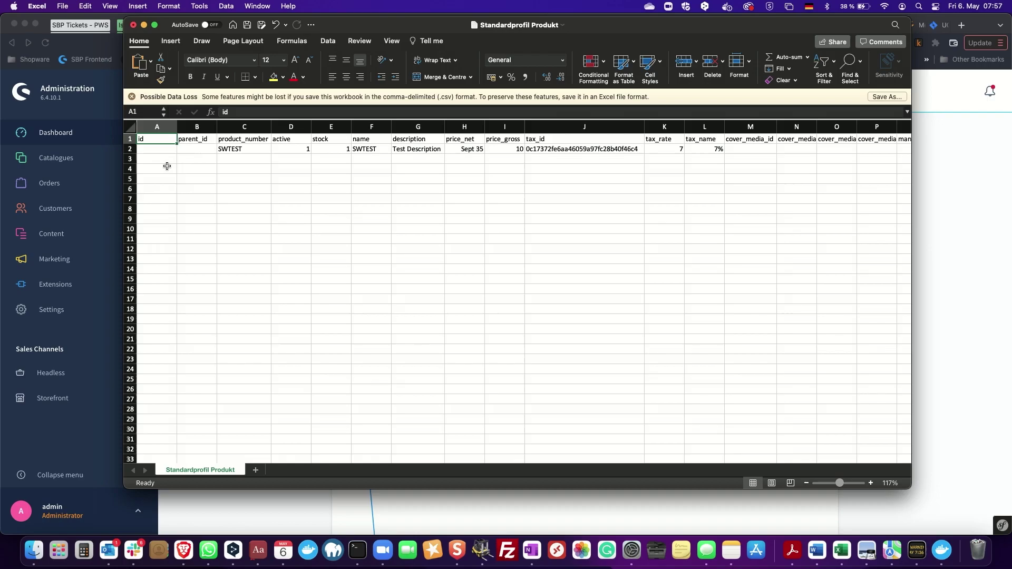
click(158, 149)
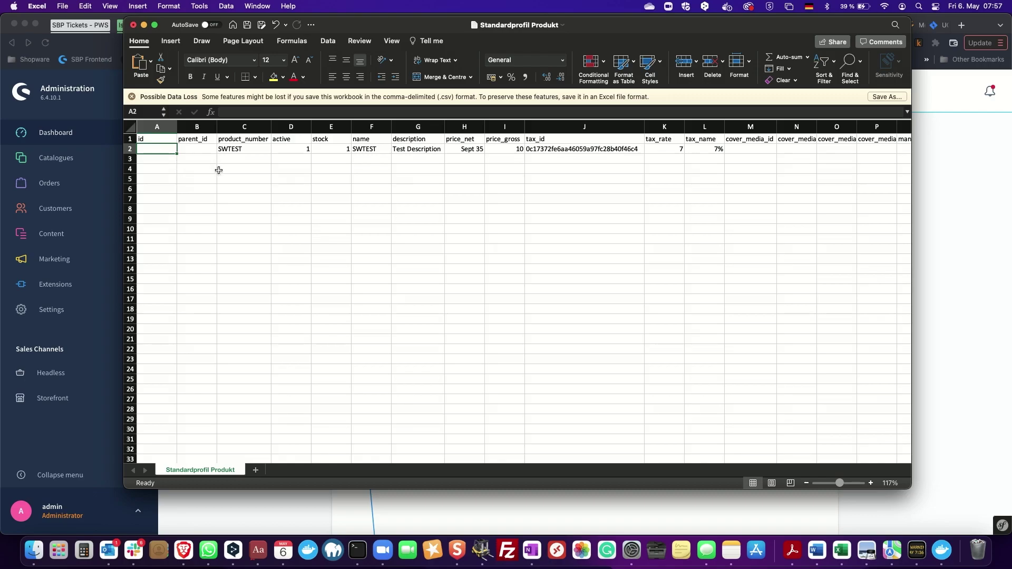
Switch to the Shopware administration in the browser, open the product Main product and highlight its ID in the page address
click(95, 240)
mouse_move(62, 159)
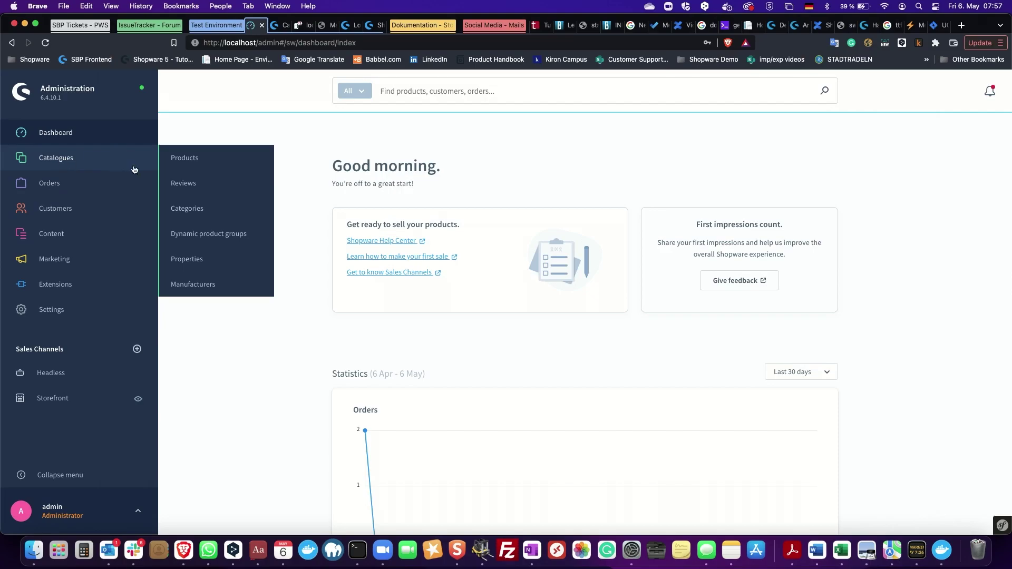
click(203, 159)
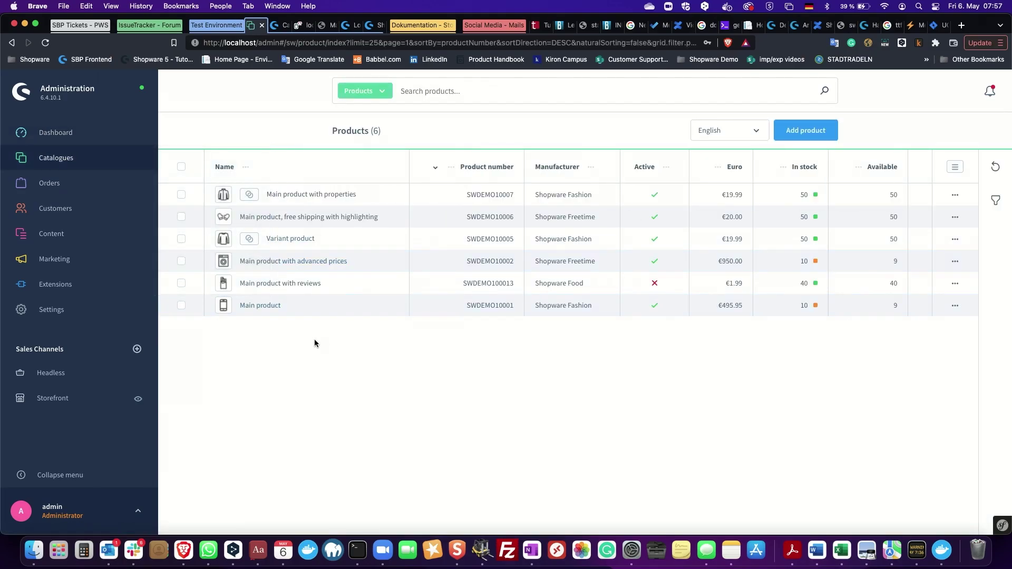
click(254, 304)
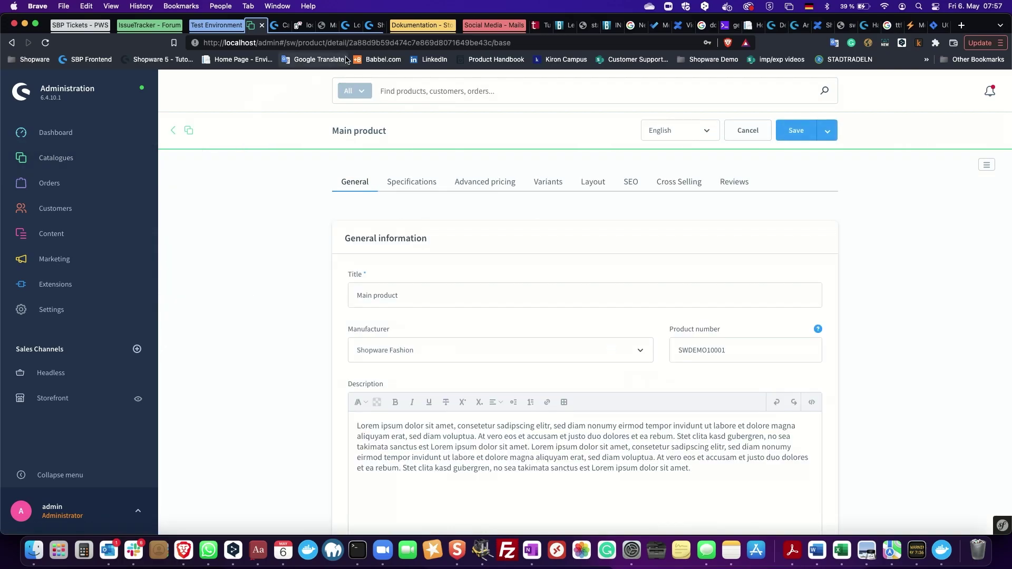
double_click(388, 42)
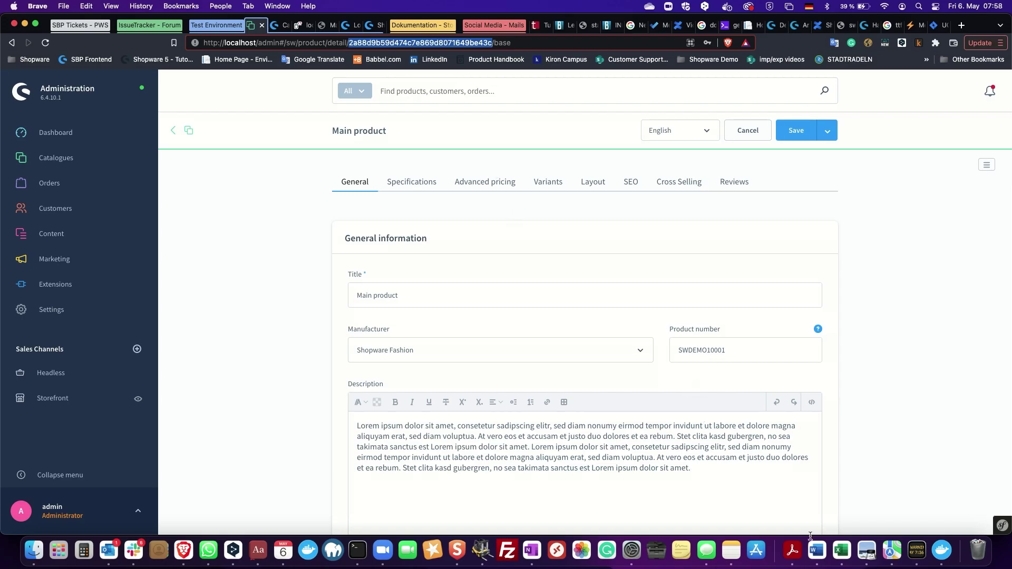
Return to the product sheet in Excel and inspect the tax_id value of the SWTEST product
click(838, 549)
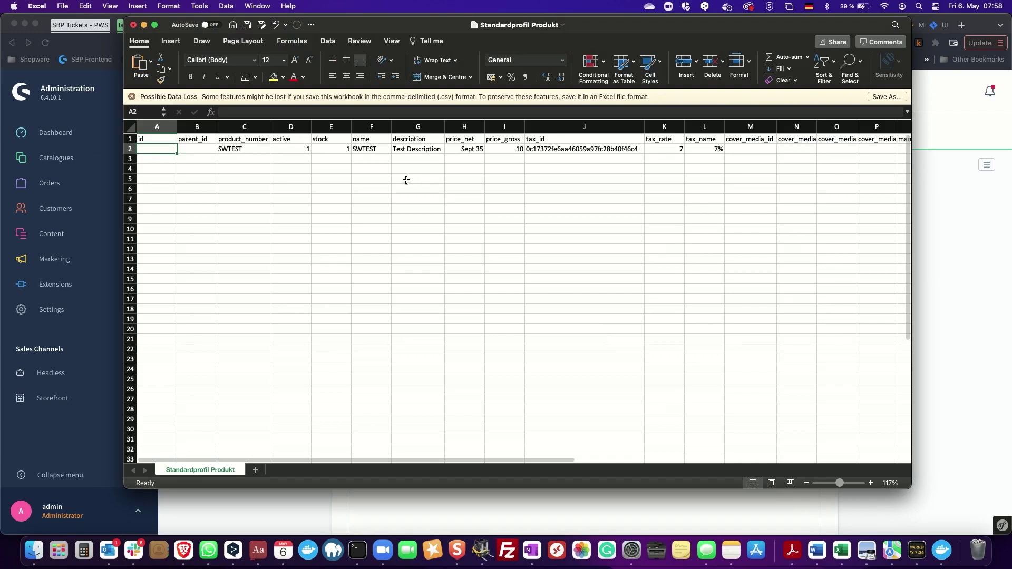
click(547, 219)
click(532, 149)
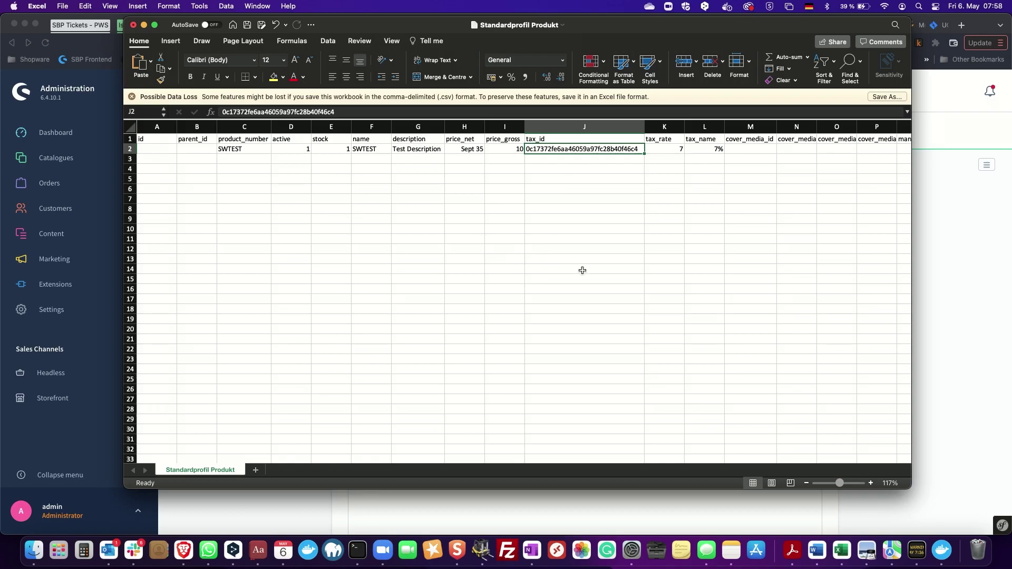
Switch to the Shopware administration, open the Reduced rate in the tax settings and copy its ID from the page address
click(943, 338)
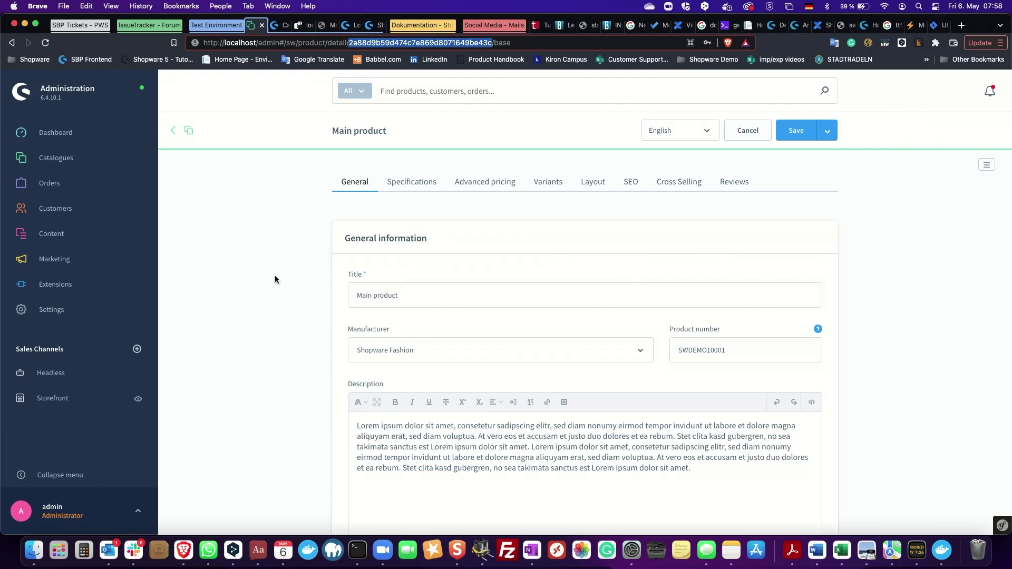
click(54, 312)
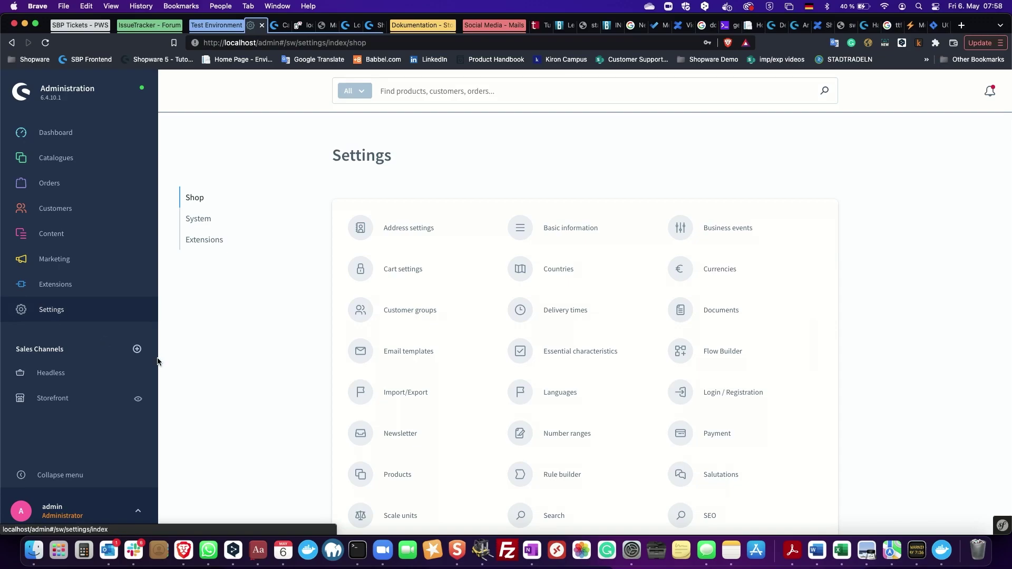
scroll(542, 349, down, 5)
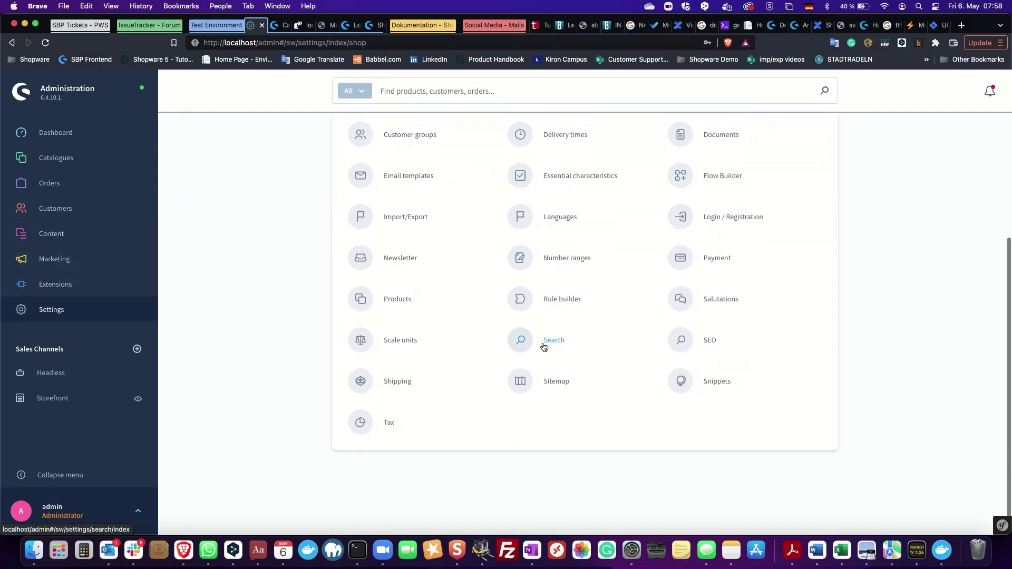
click(390, 425)
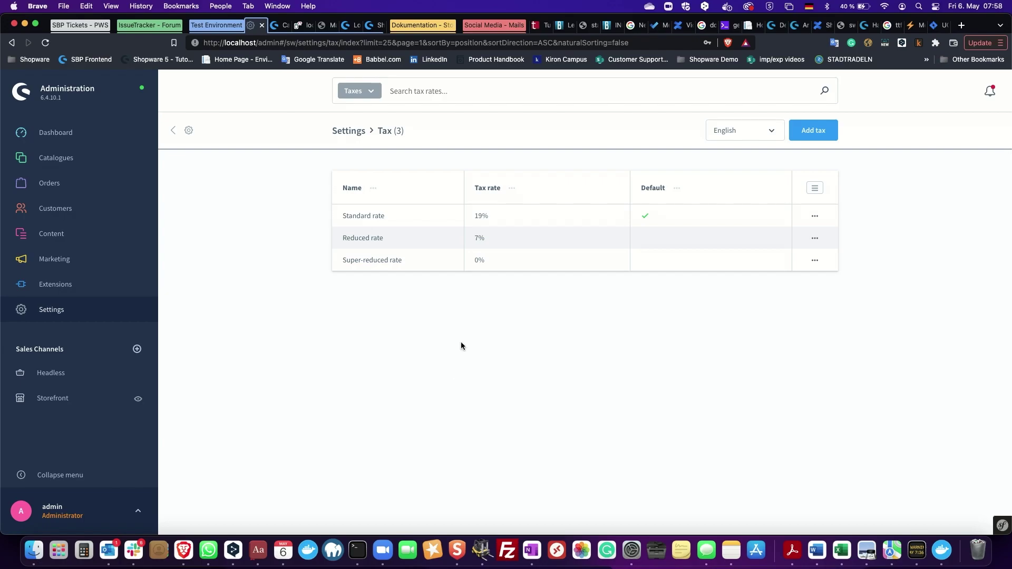
click(368, 238)
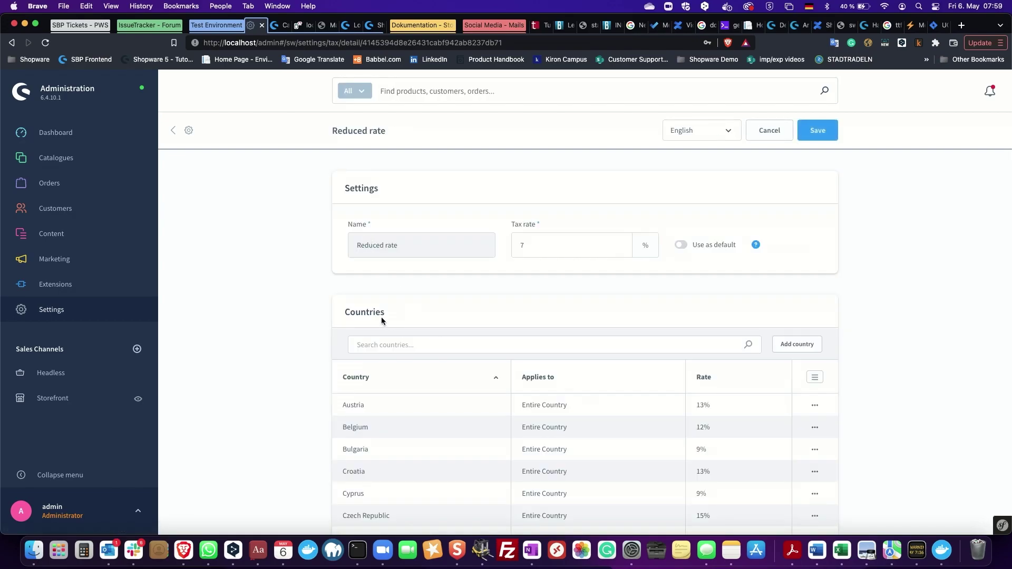
click(418, 43)
click(417, 42)
double_click(415, 42)
key(super+c)
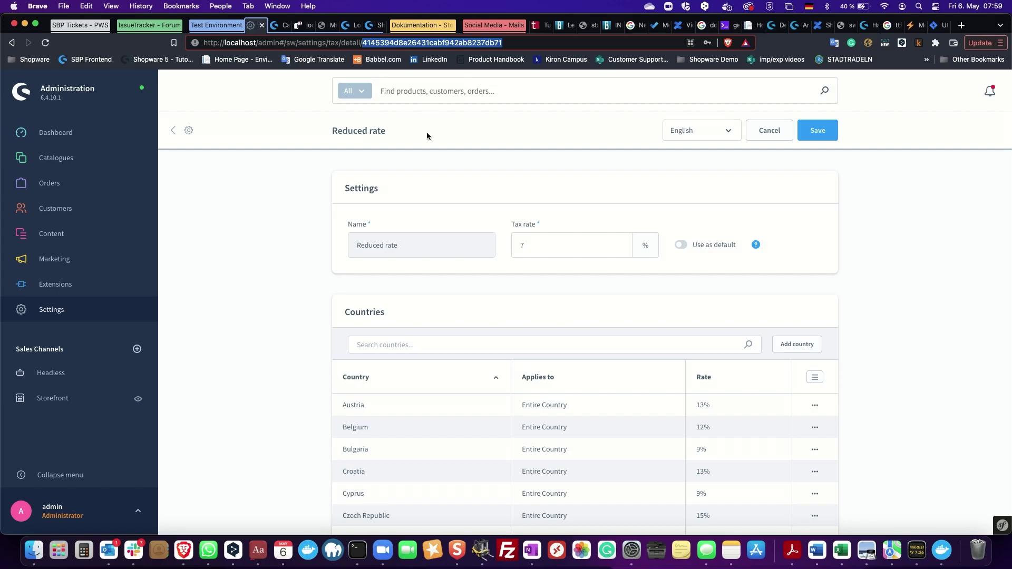
Switch to Excel and replace the tax_id in cell J2 with the copied Reduced rate ID
click(841, 550)
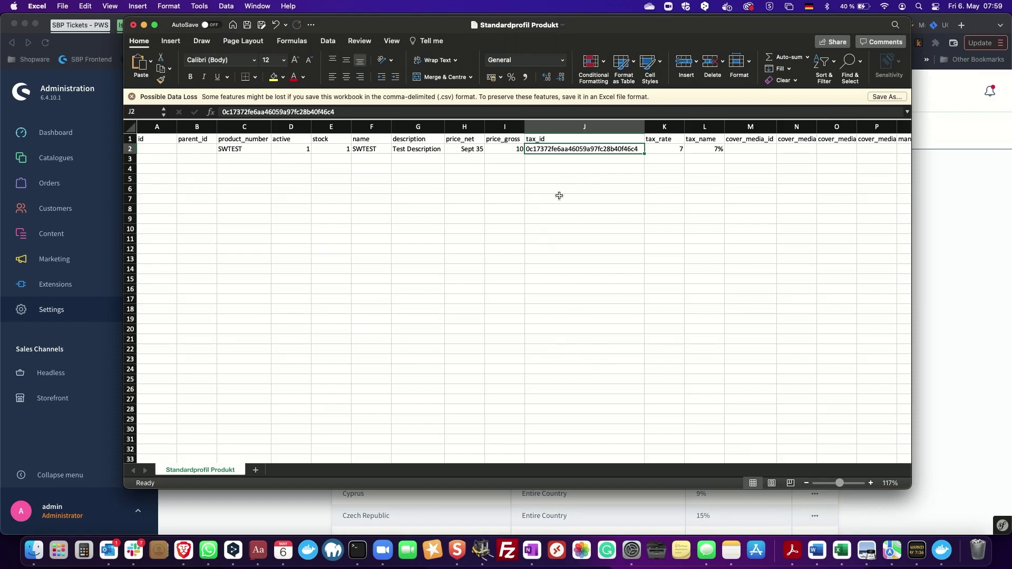
double_click(630, 149)
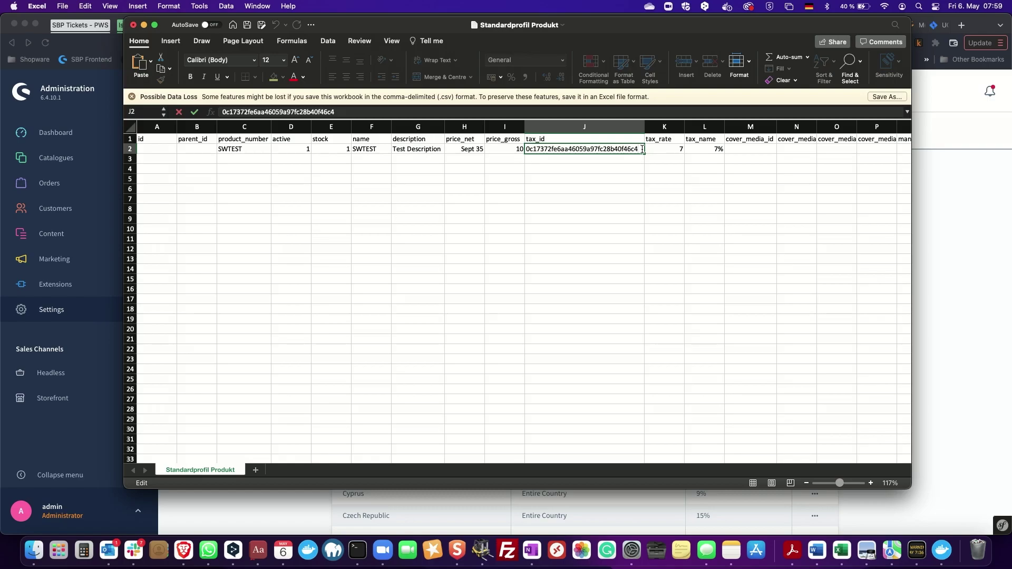
double_click(642, 149)
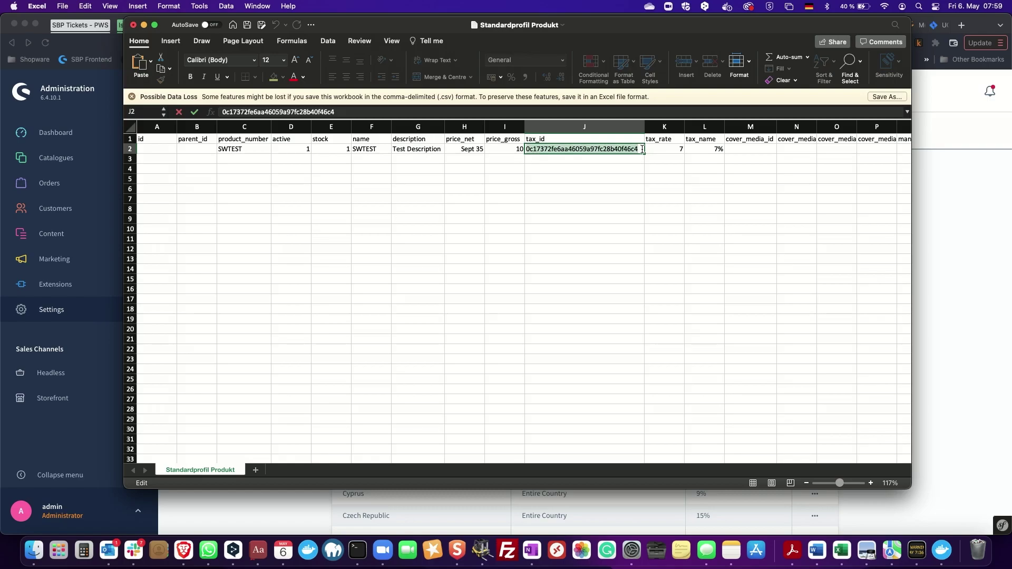
key(super+v)
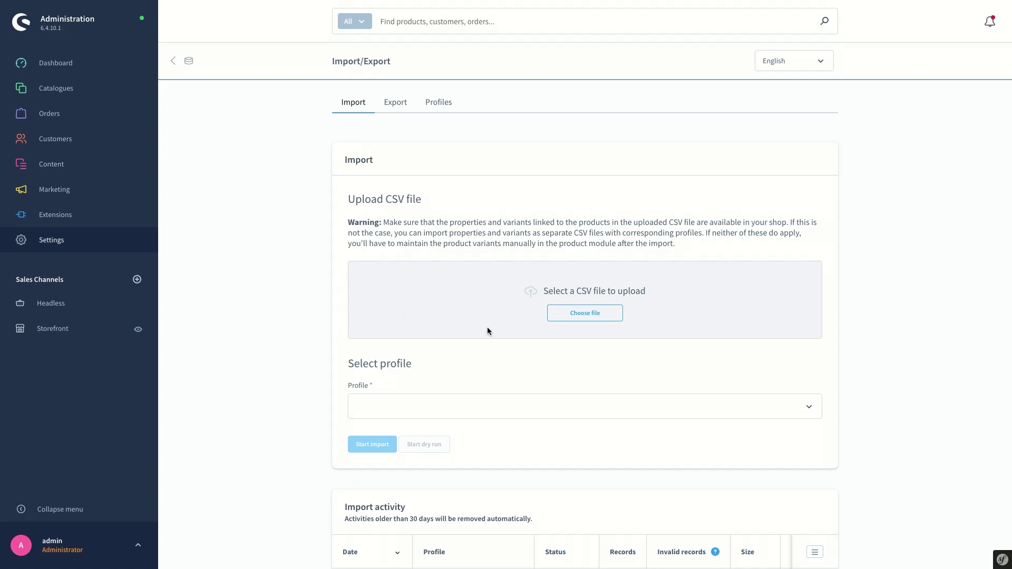
Choose Standardprofil Produkt (1).csv from the SBP Files - To be deleted folder in Downloads as the CSV file to import
click(574, 321)
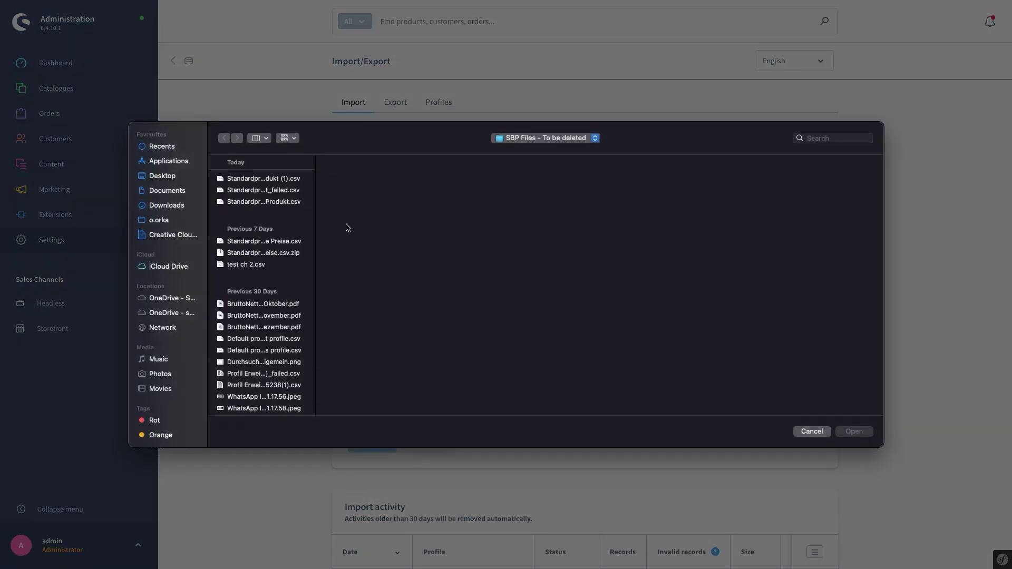
click(184, 205)
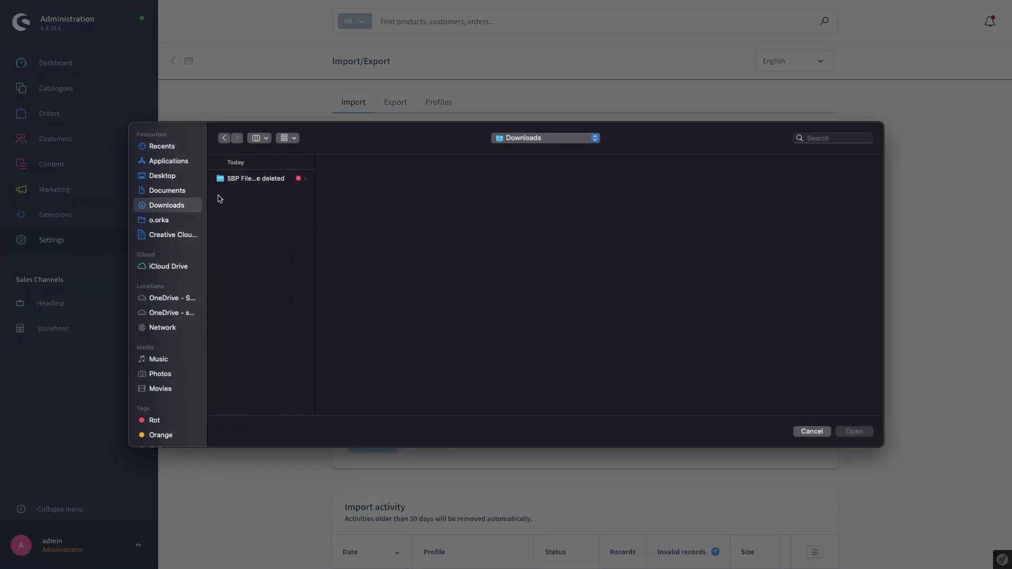
click(248, 180)
click(359, 178)
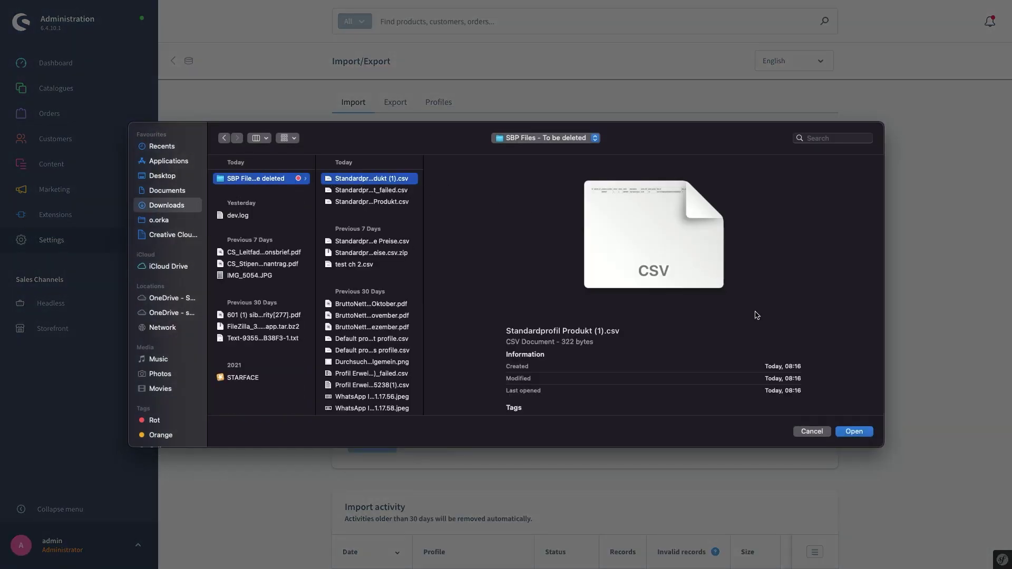
click(864, 432)
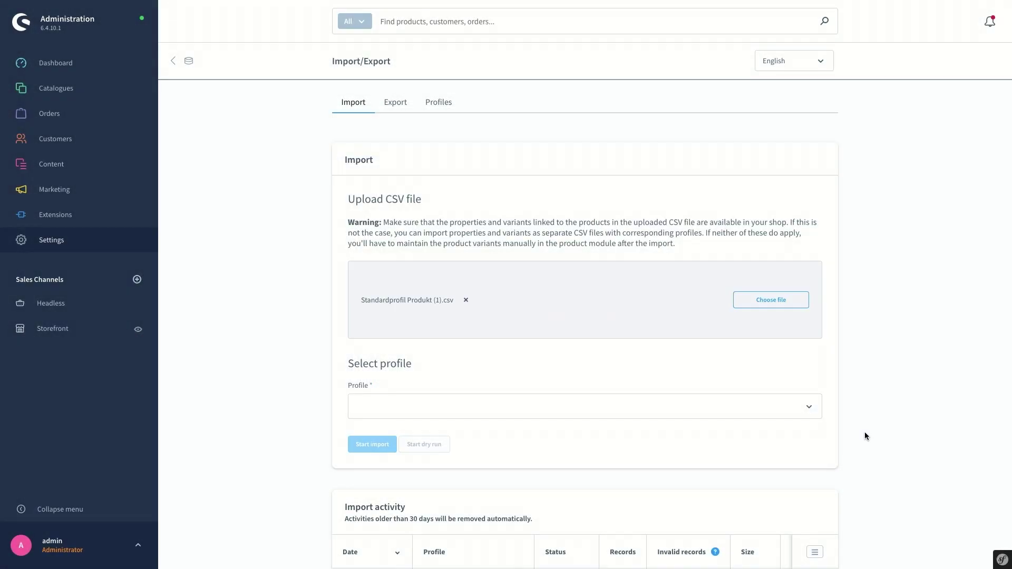
Import the selected CSV file with the Default product profile and check the import activity
scroll(906, 349, down, 1)
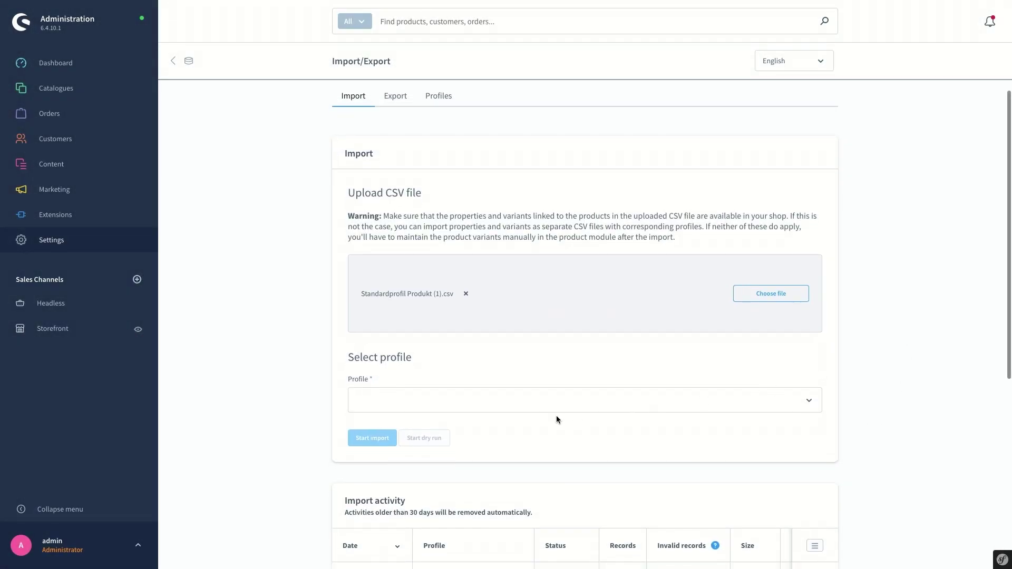
click(435, 400)
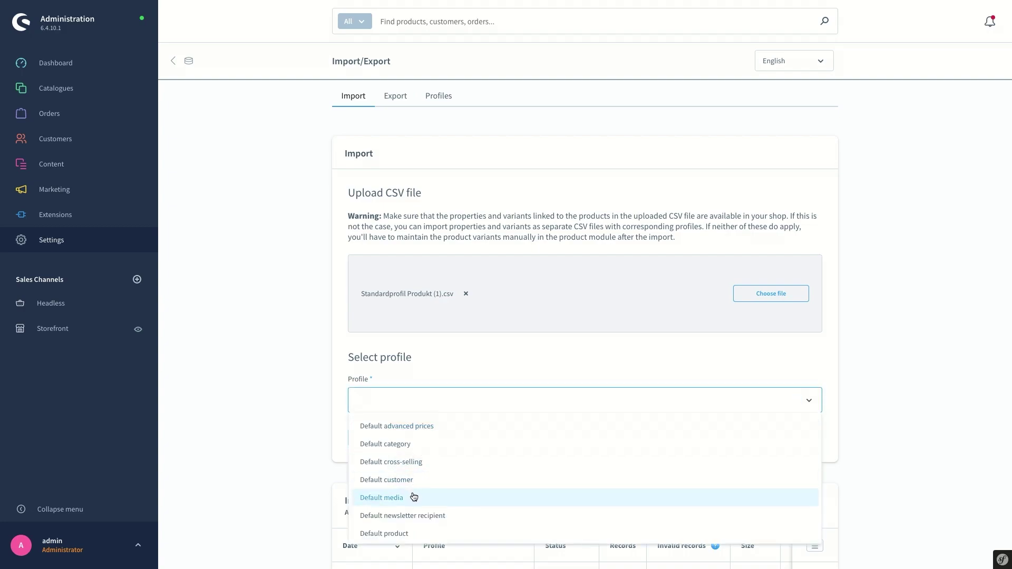
click(402, 534)
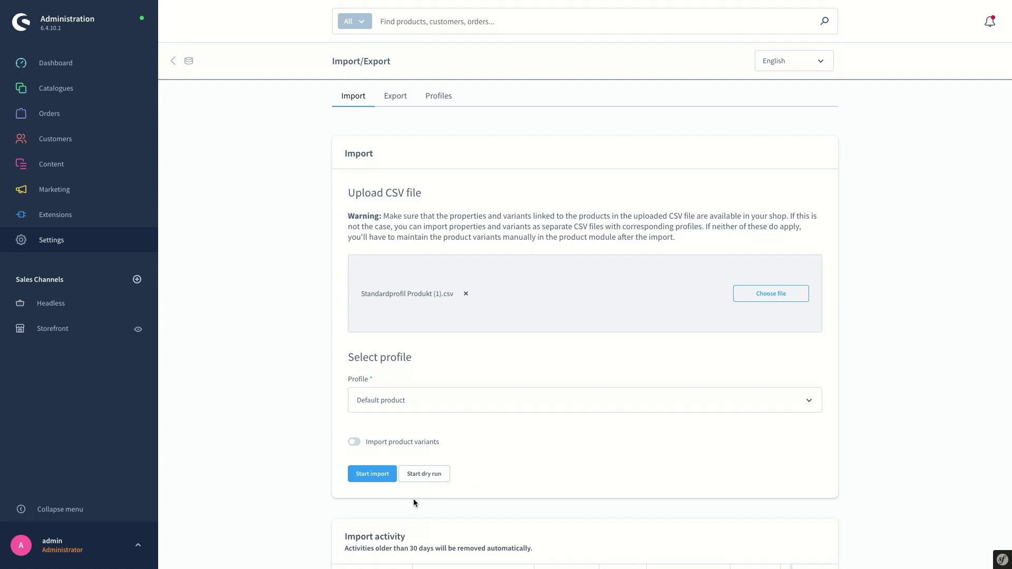
click(372, 475)
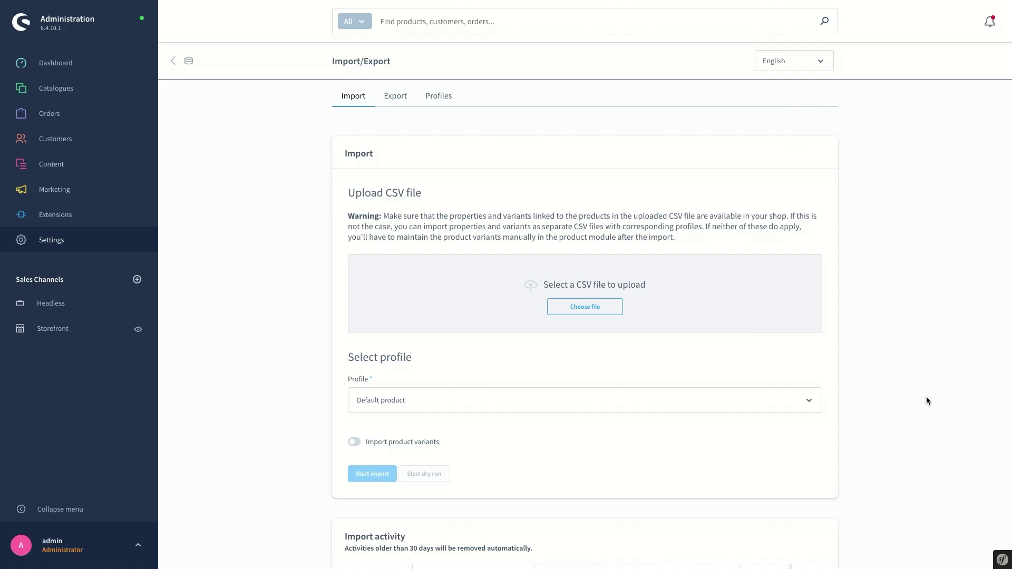
scroll(928, 397, down, 1)
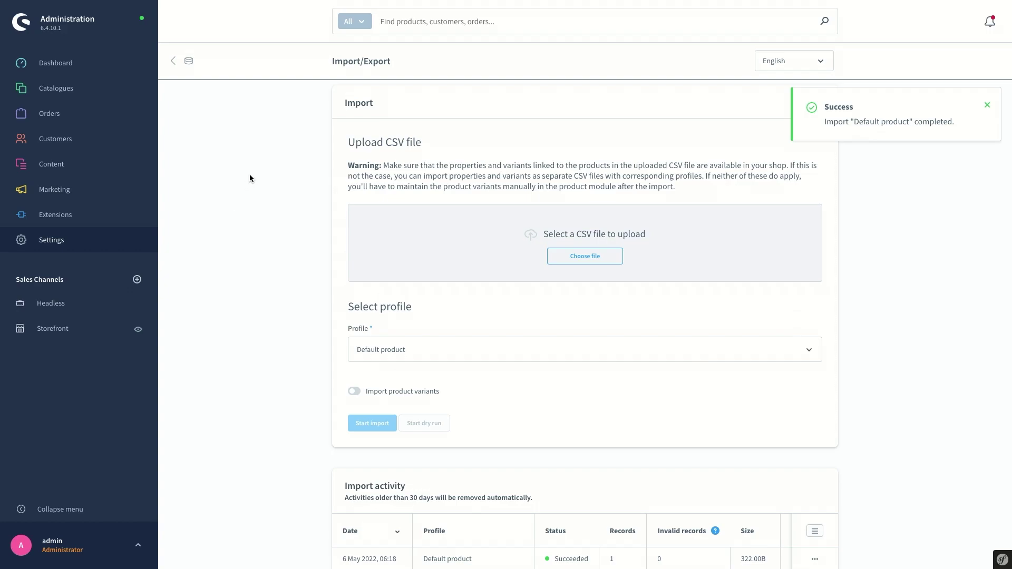
Open the imported product SWTEST from the product catalogue and review its general information
click(53, 90)
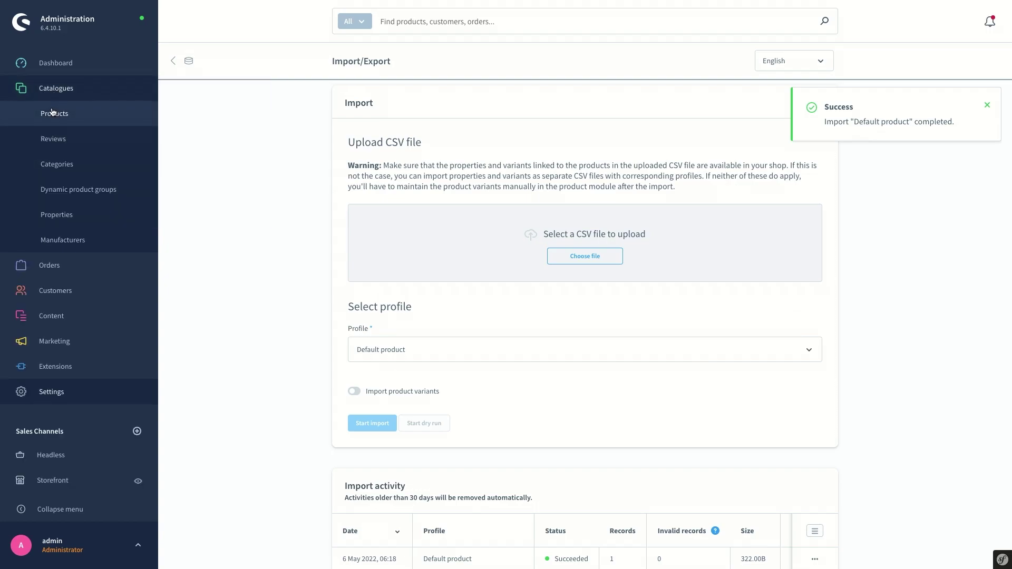
click(52, 112)
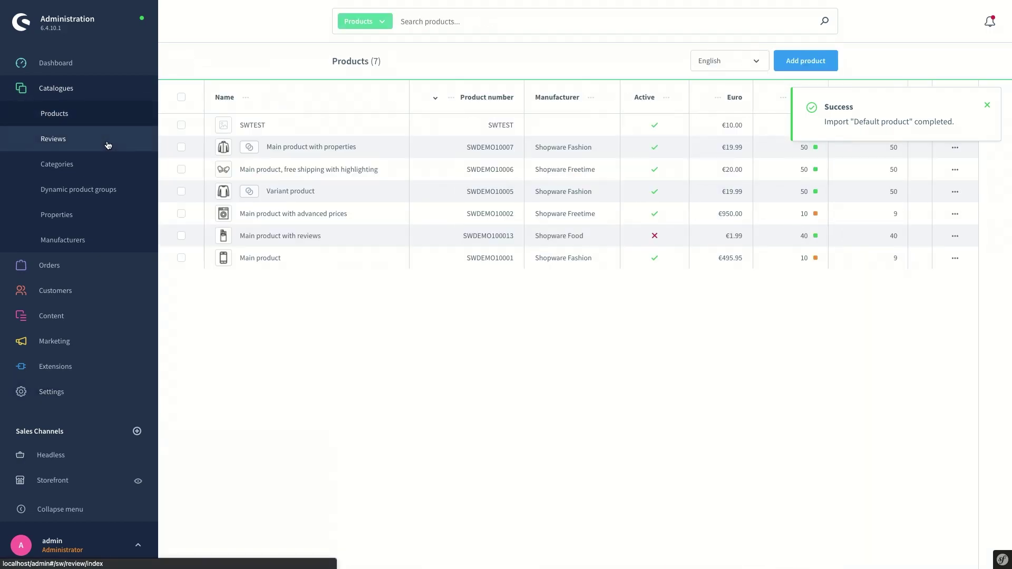
click(986, 105)
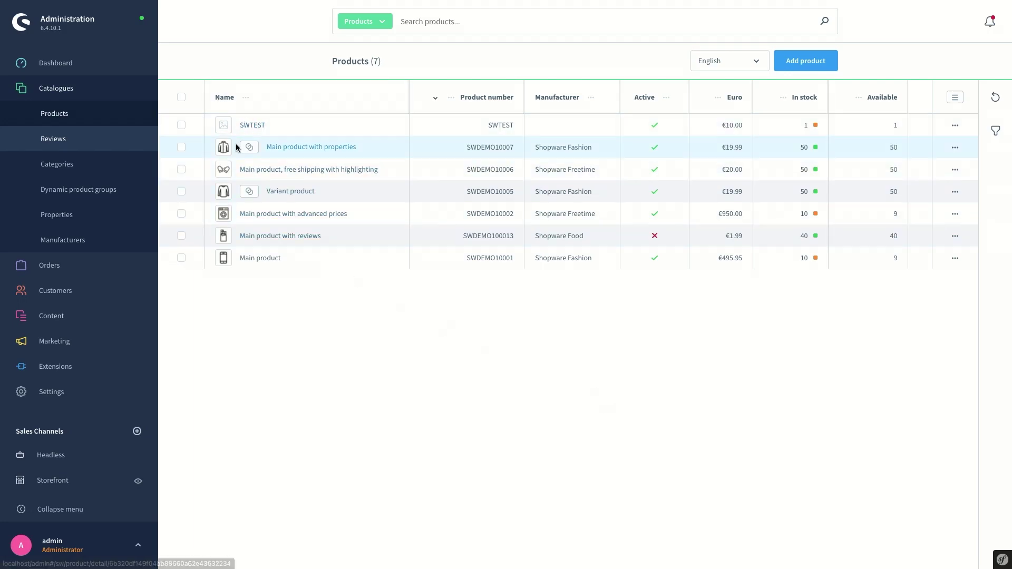
mouse_move(243, 137)
click(253, 127)
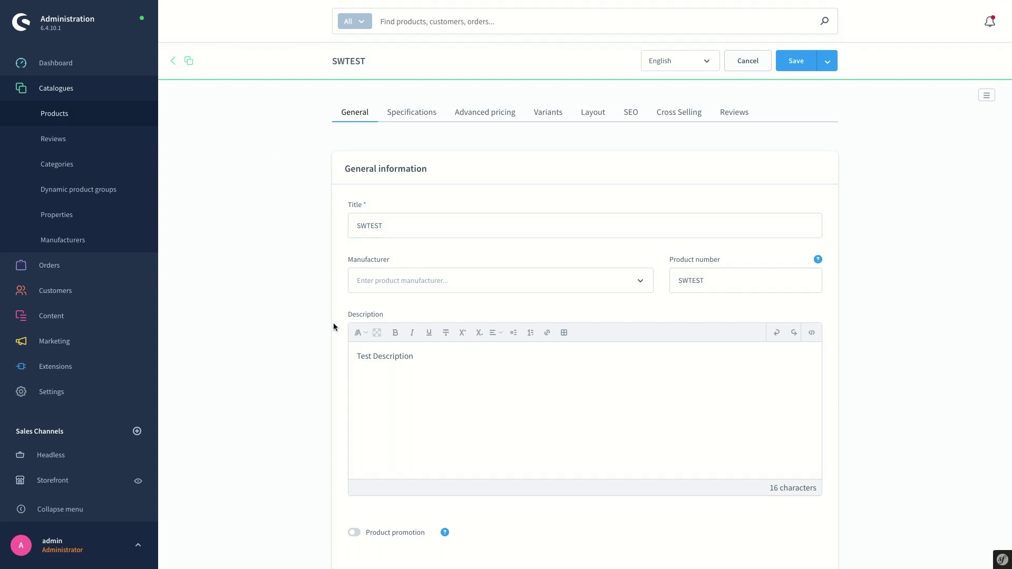
scroll(331, 324, down, 4)
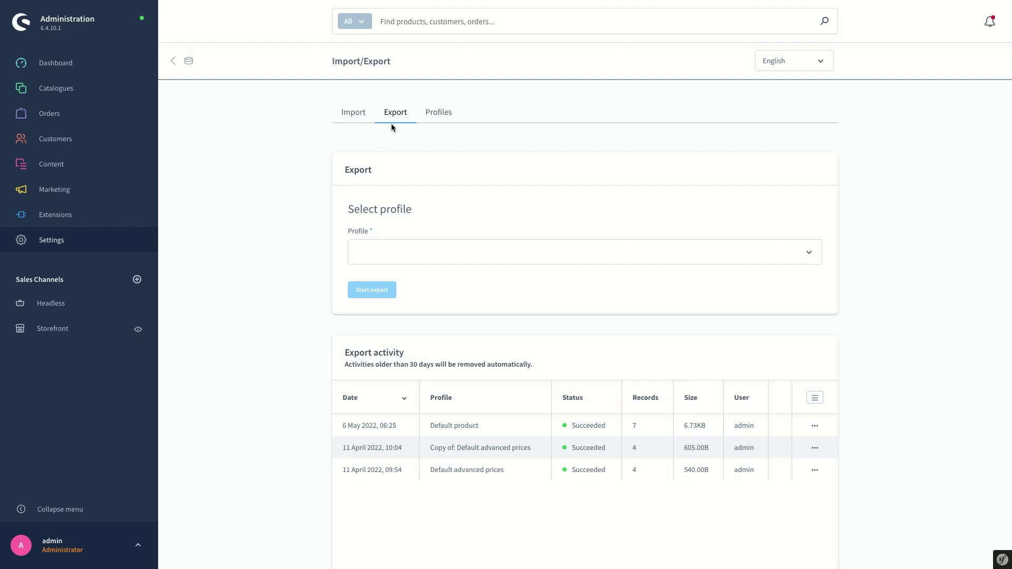
Export the products with the Default product profile and dismiss the notification
click(420, 249)
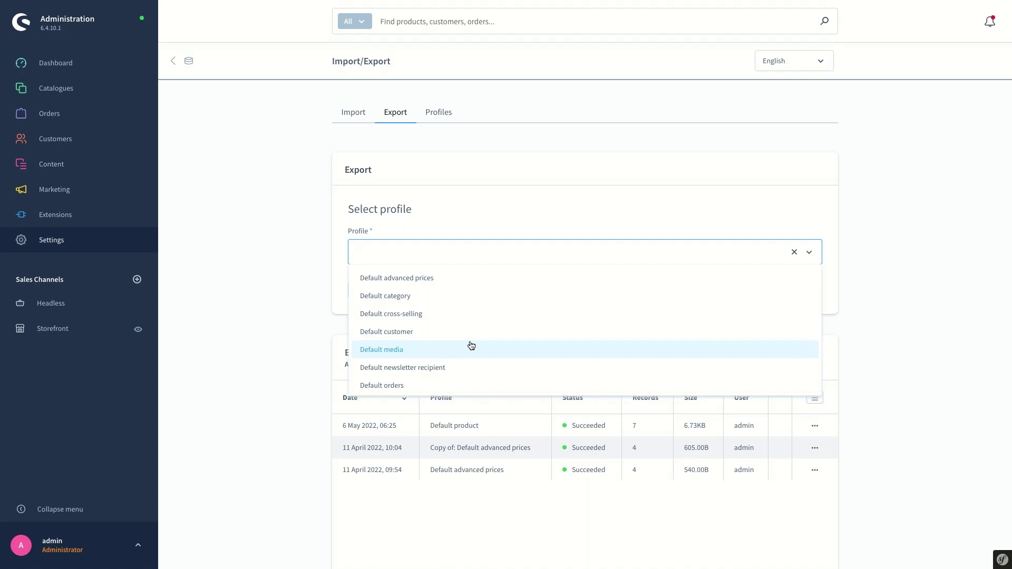
scroll(470, 345, down, 1)
scroll(470, 345, down, 3)
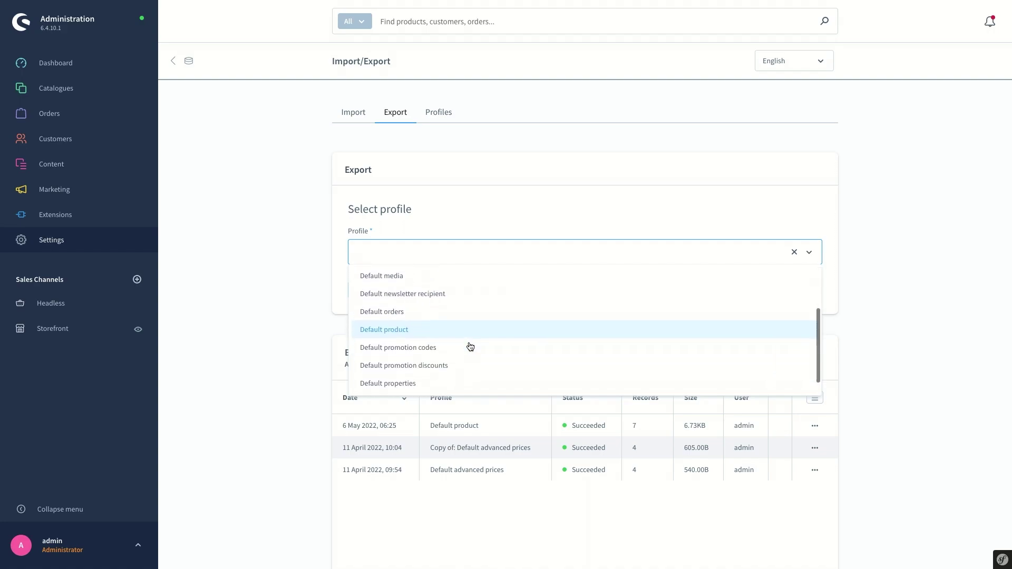
click(389, 330)
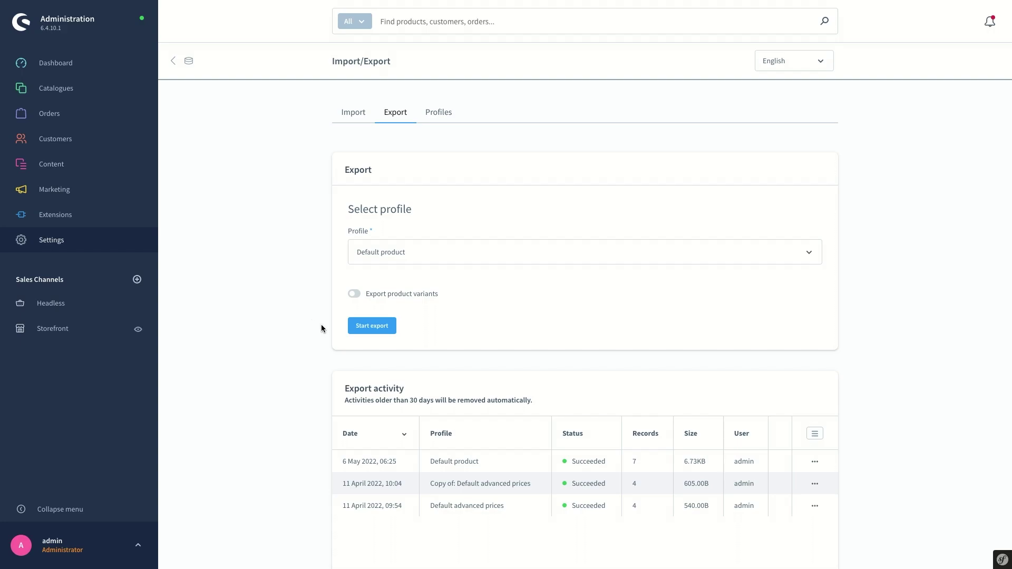
click(371, 331)
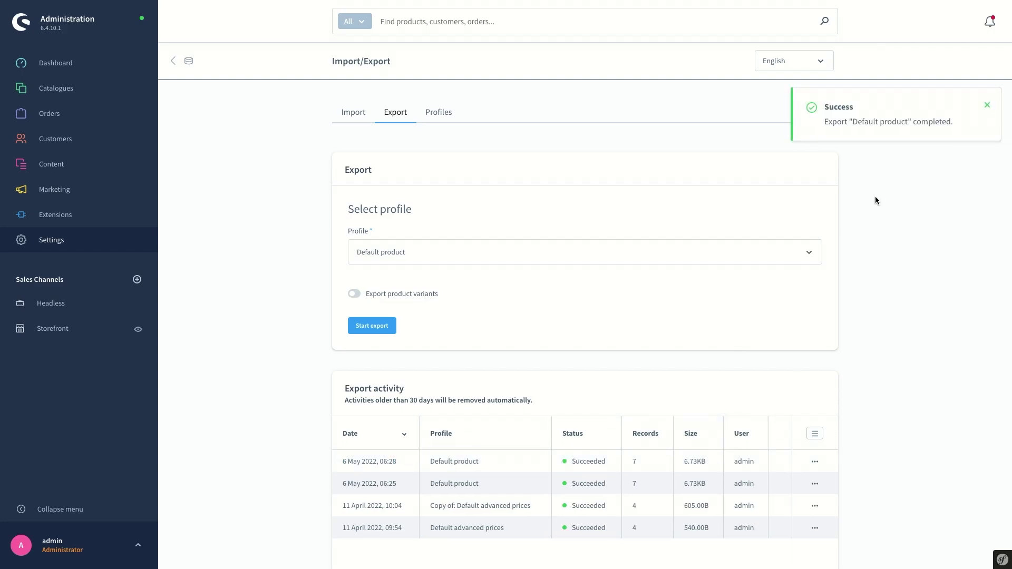
click(988, 106)
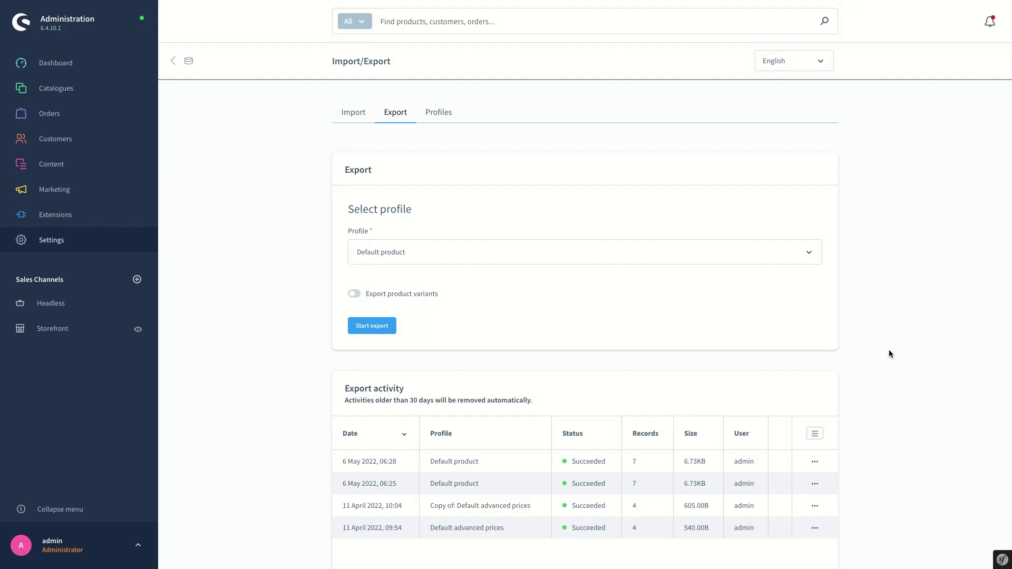
Download the newest Default product export file to the SBP Files - To be deleted folder and look through the exported columns in Excel
click(815, 462)
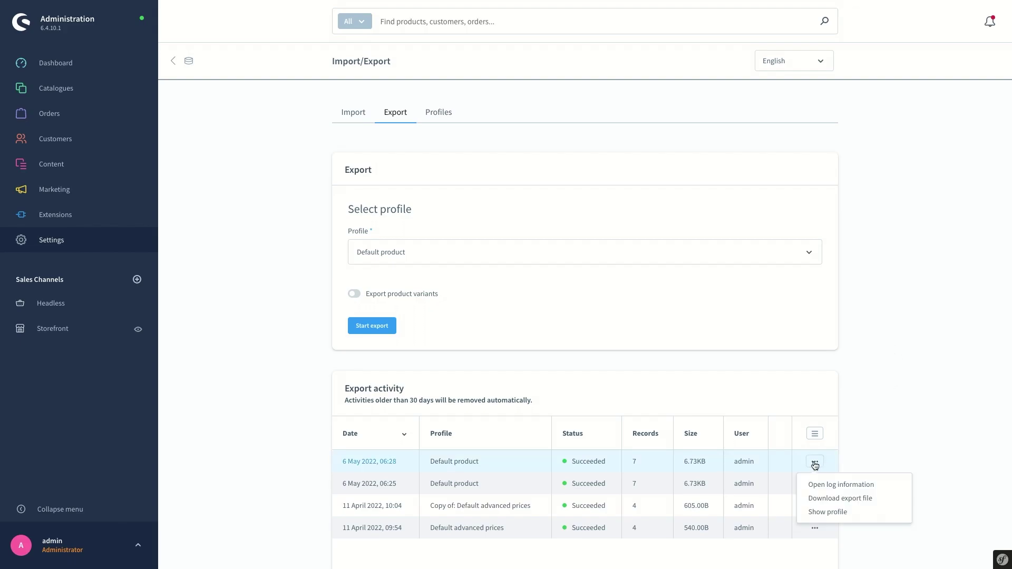
click(843, 499)
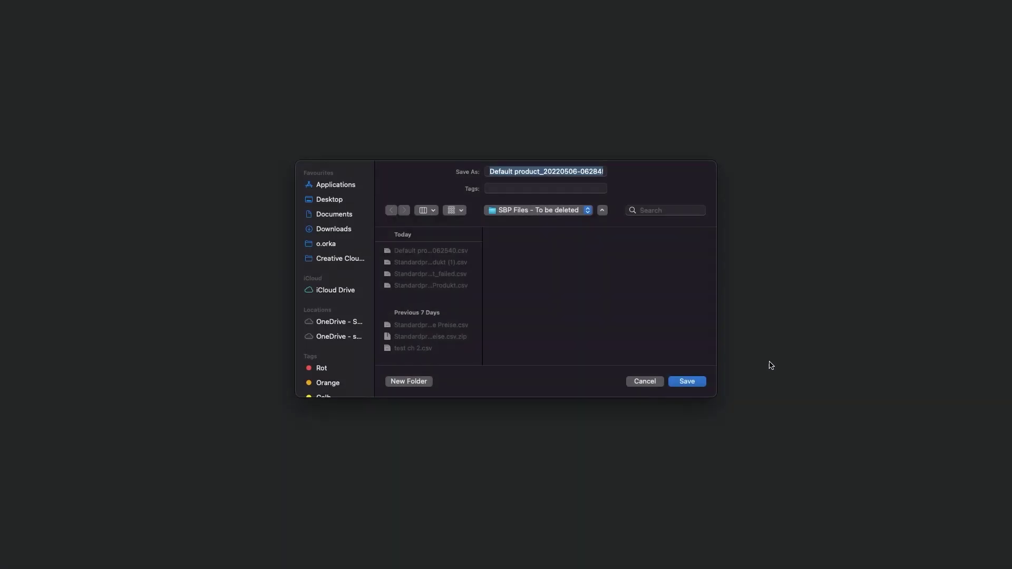
click(687, 387)
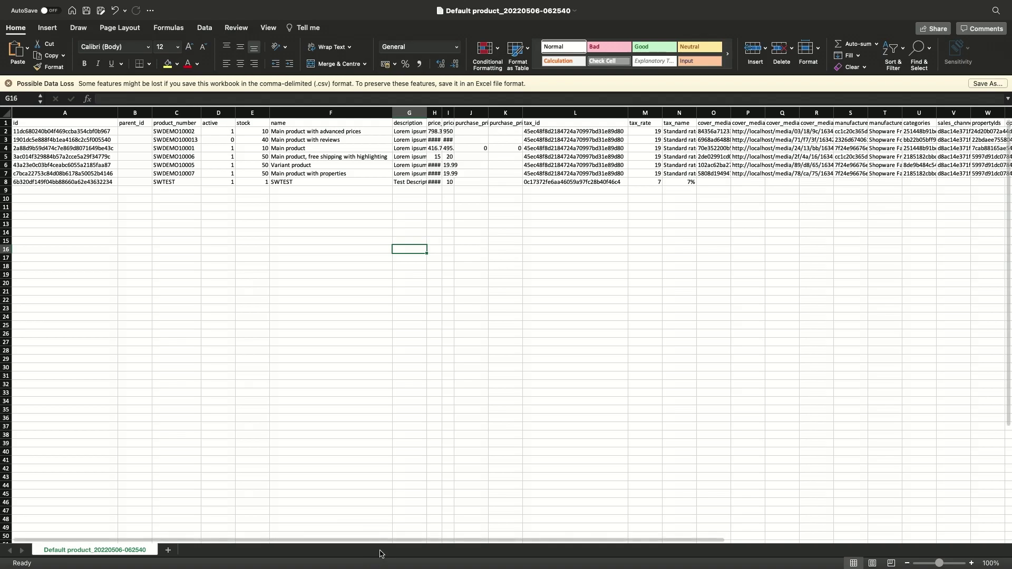
drag(386, 542, 524, 559)
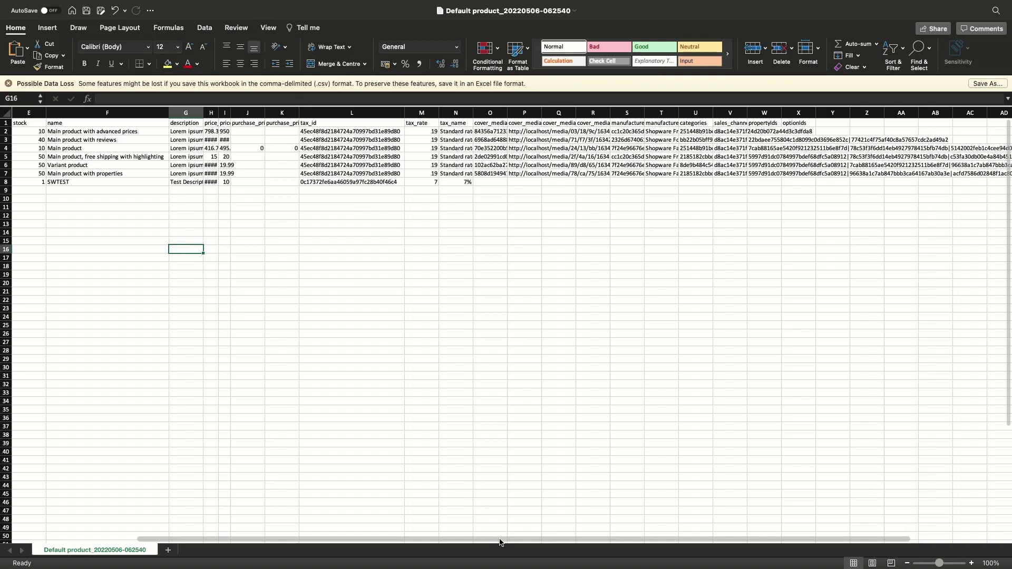
scroll(500, 542, left, 5)
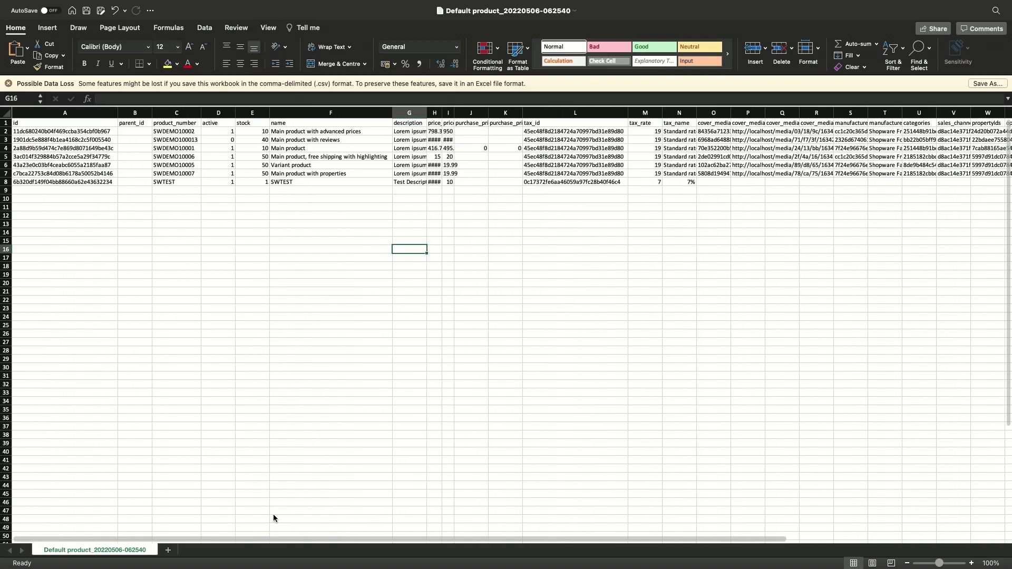
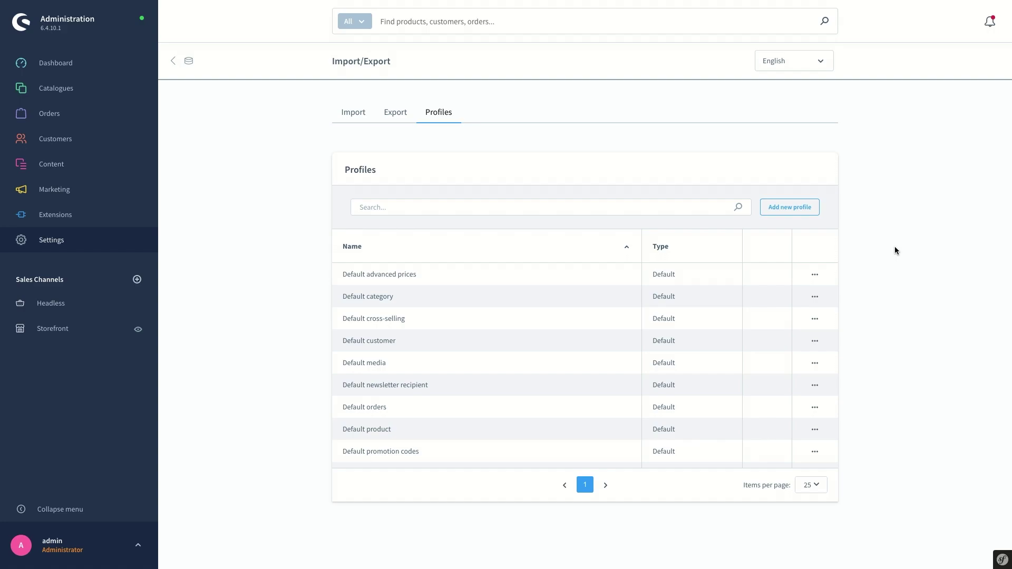
click(814, 274)
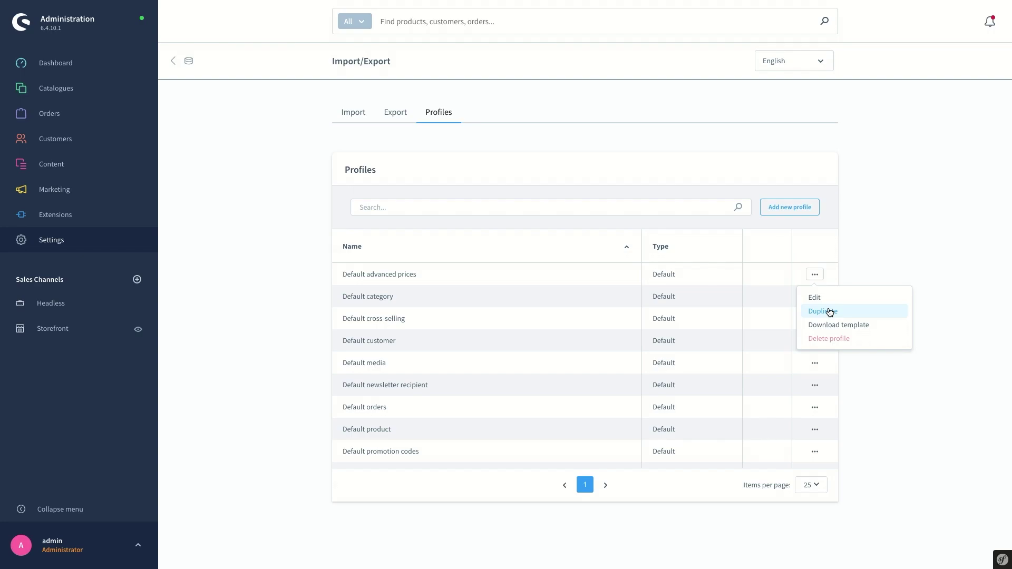
click(894, 249)
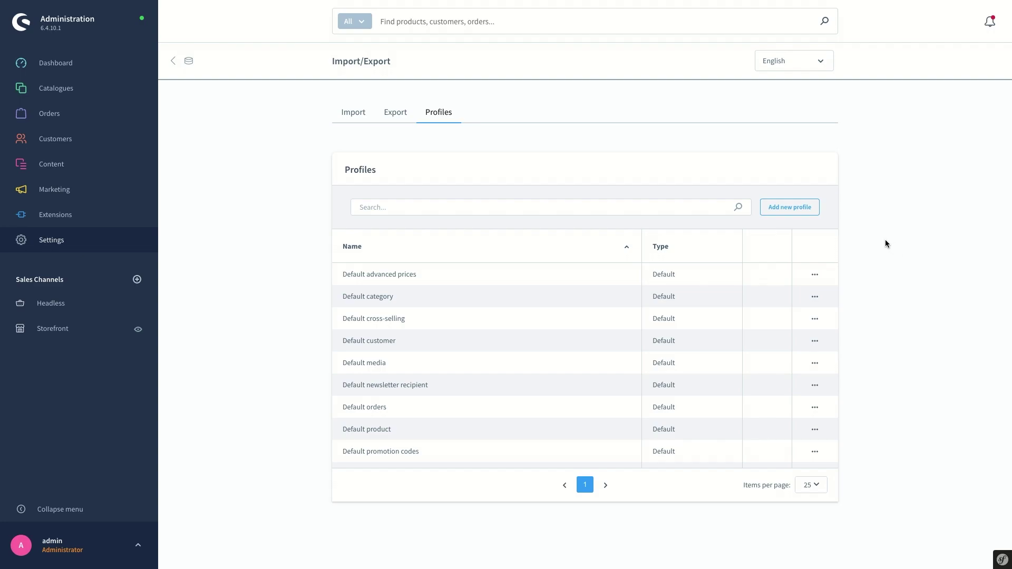
Start a new profile named test with object type Product and usage Import and export, and skip the CSV upload
click(792, 208)
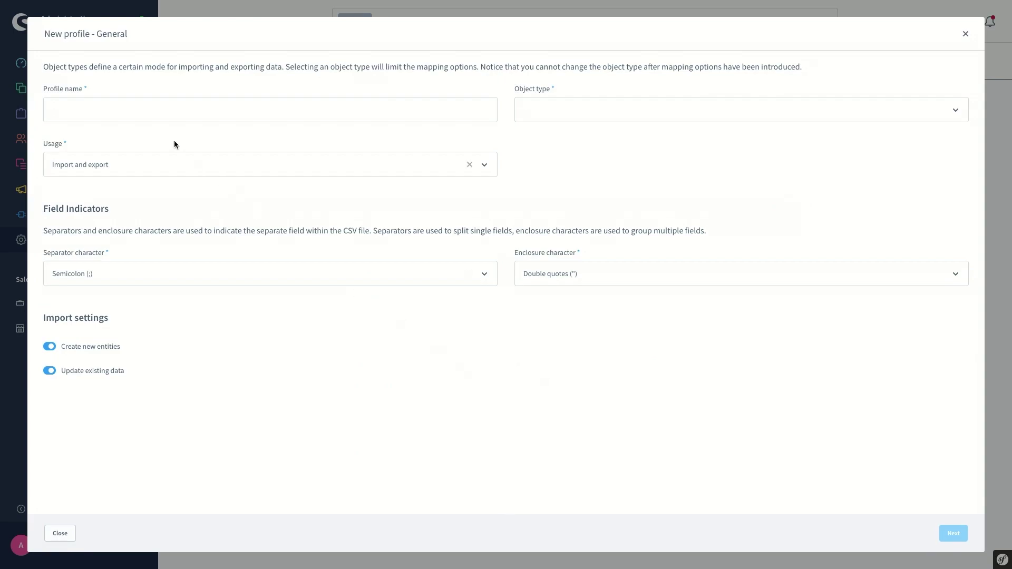
click(134, 110)
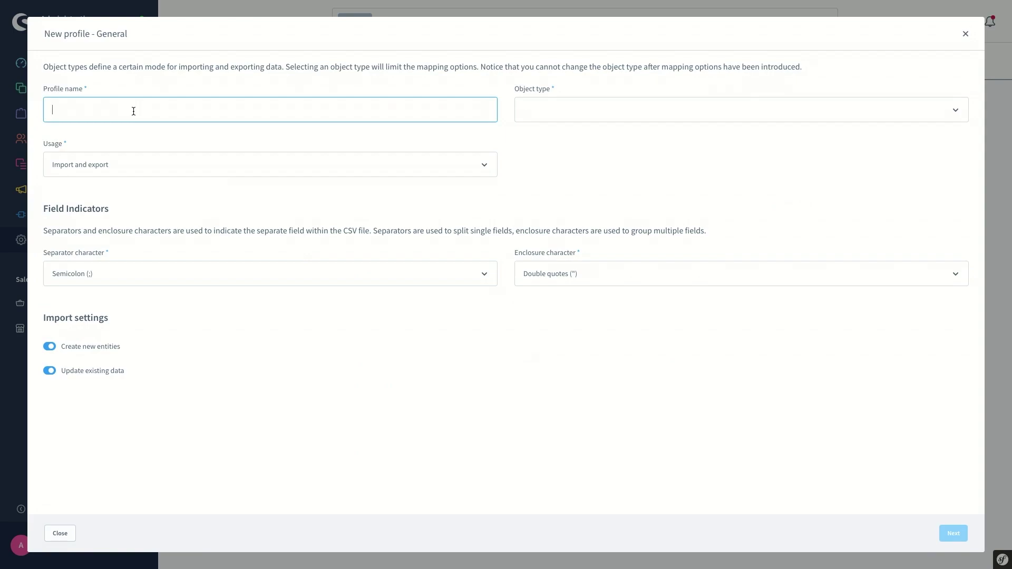
text(test)
click(541, 118)
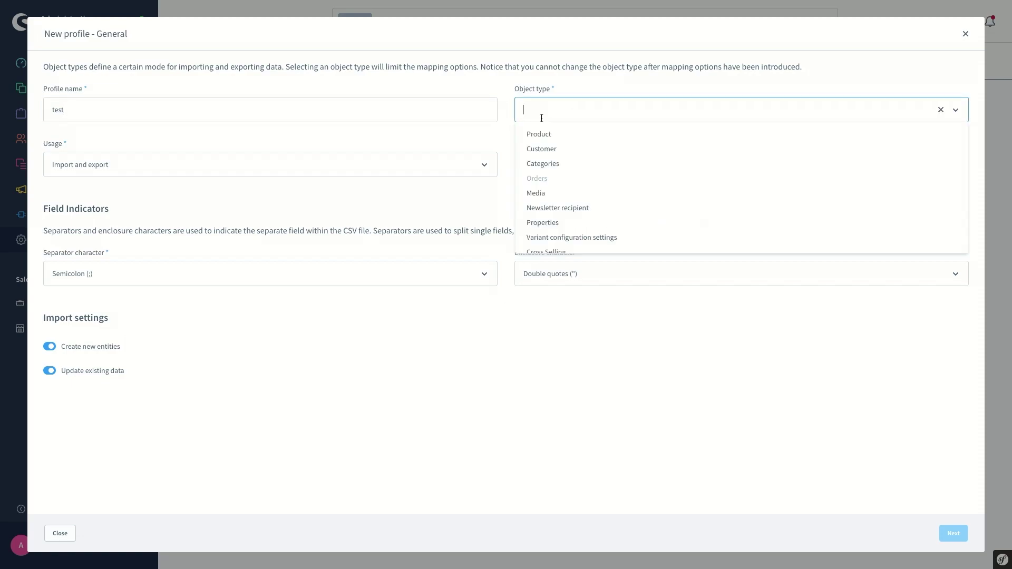
click(549, 135)
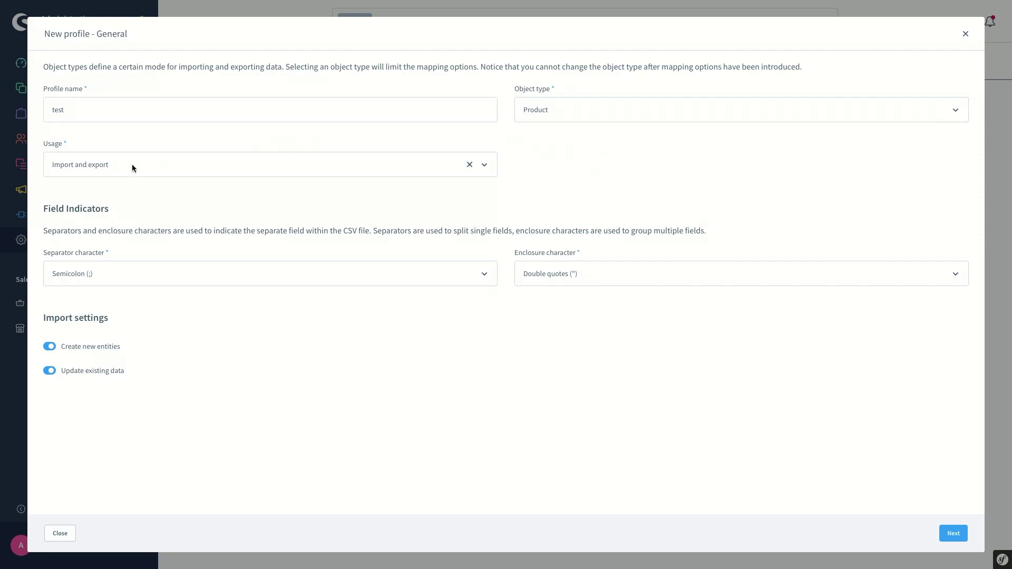
click(88, 166)
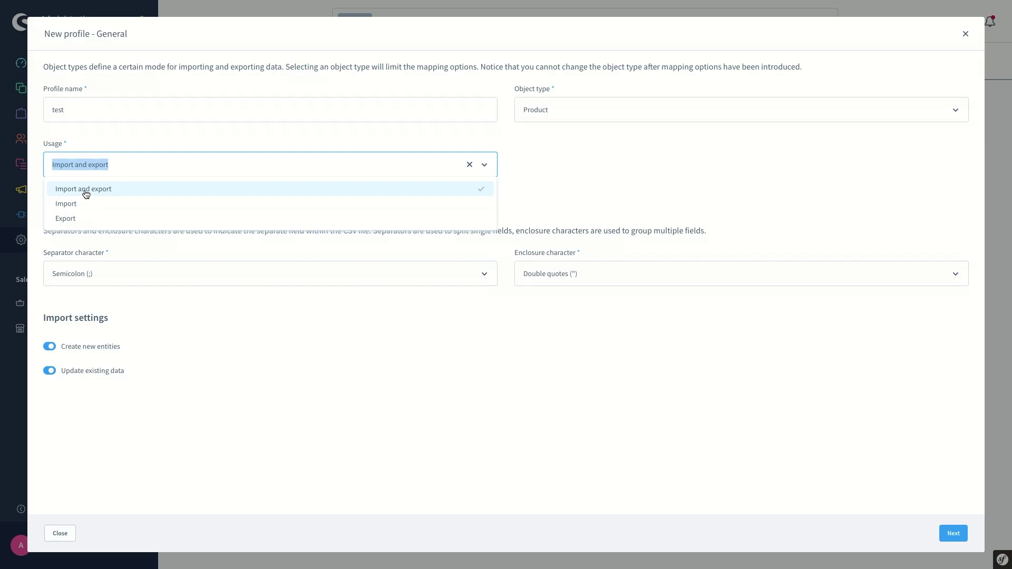
click(86, 193)
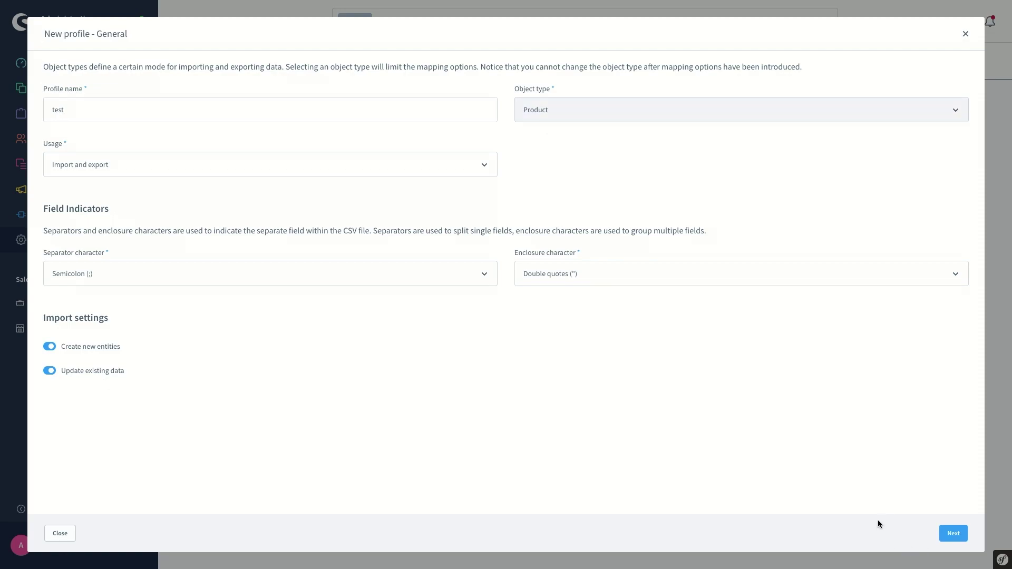
click(953, 534)
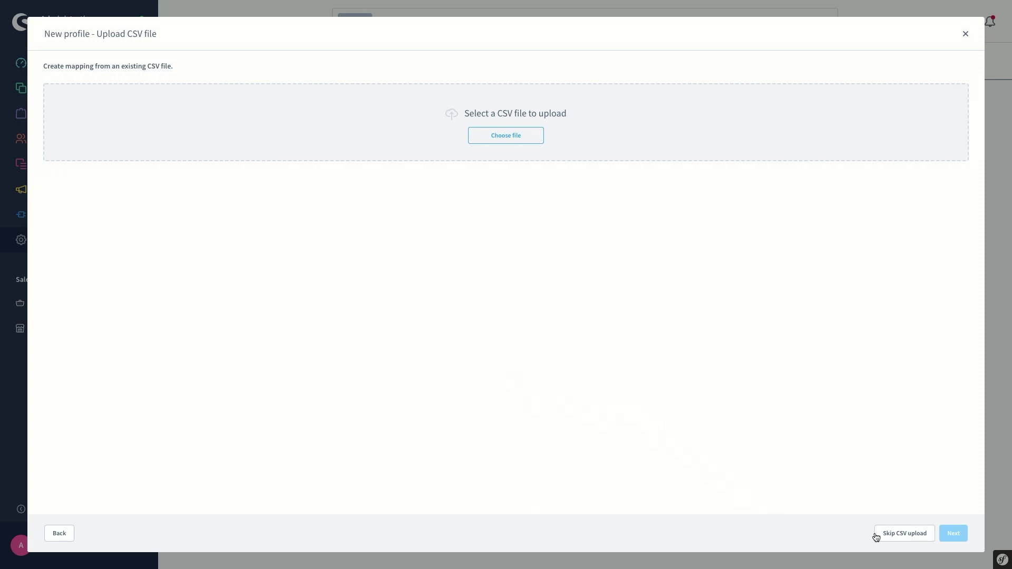
click(898, 534)
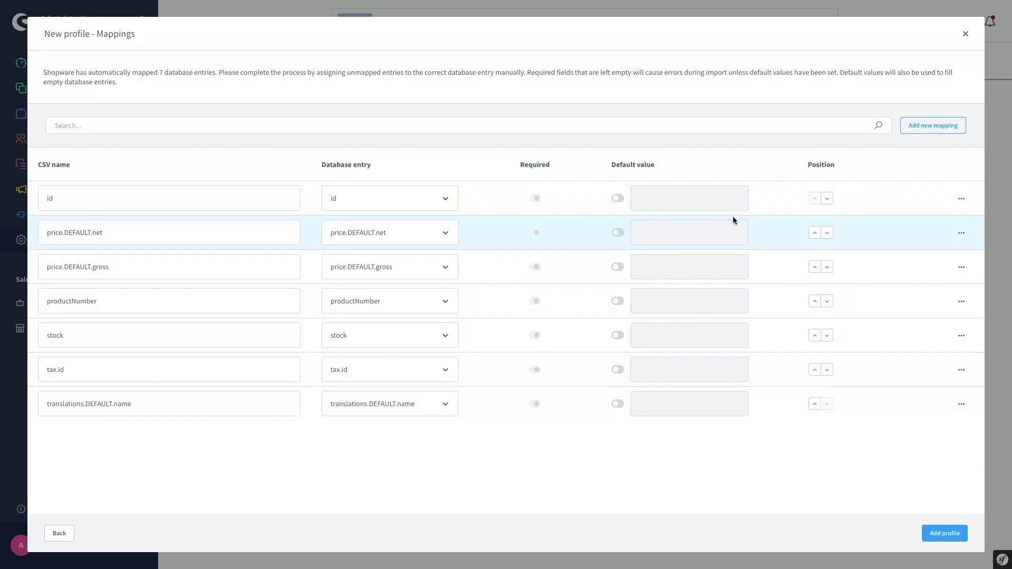
click(827, 199)
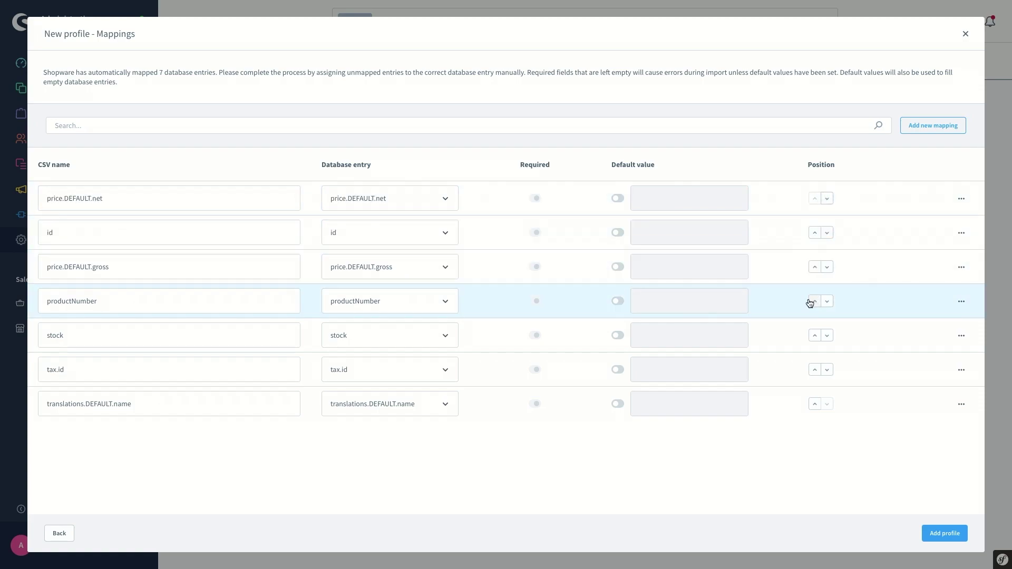
click(962, 200)
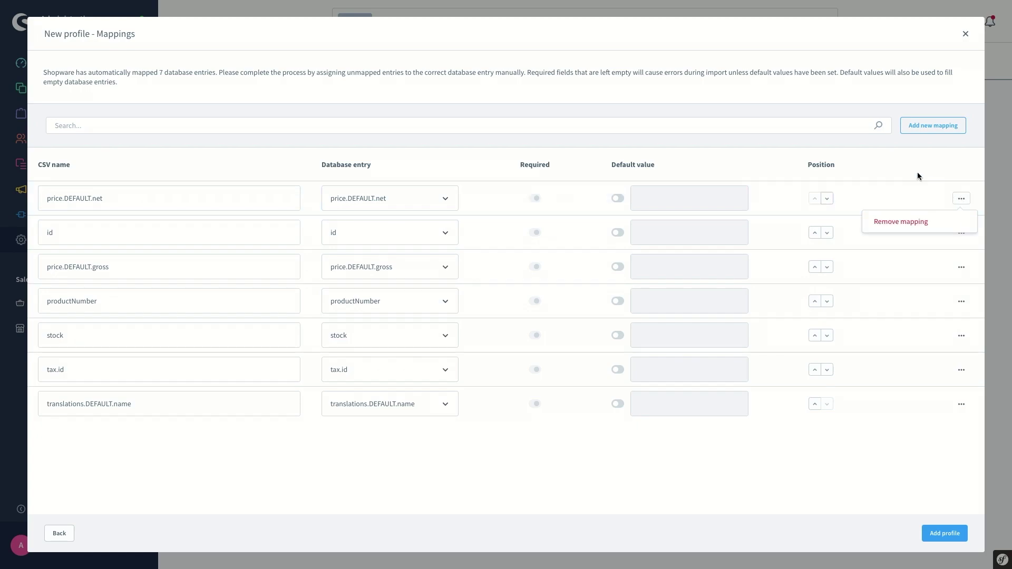
click(826, 198)
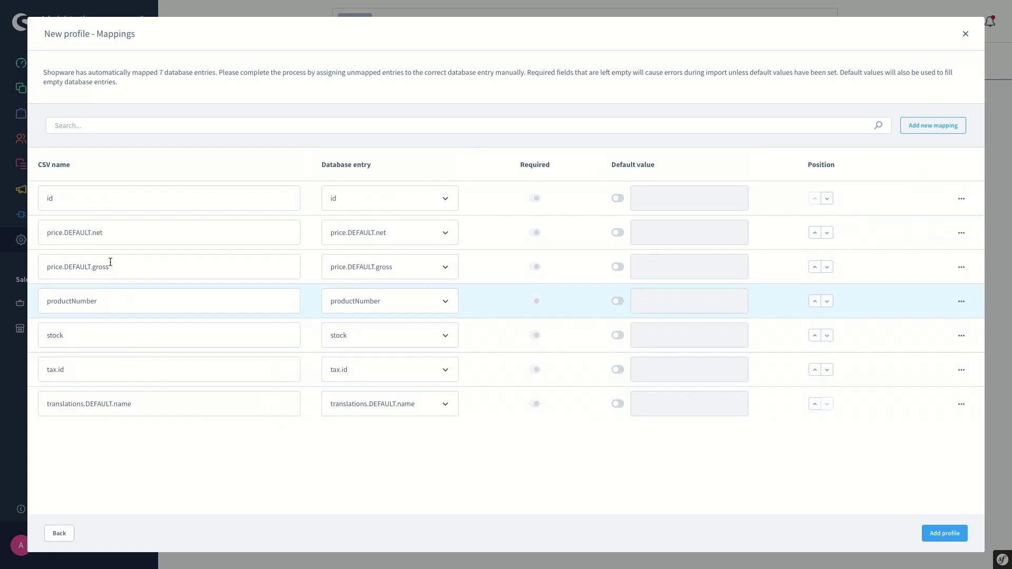
Change the CSV name of the id mapping to Product_id
click(77, 198)
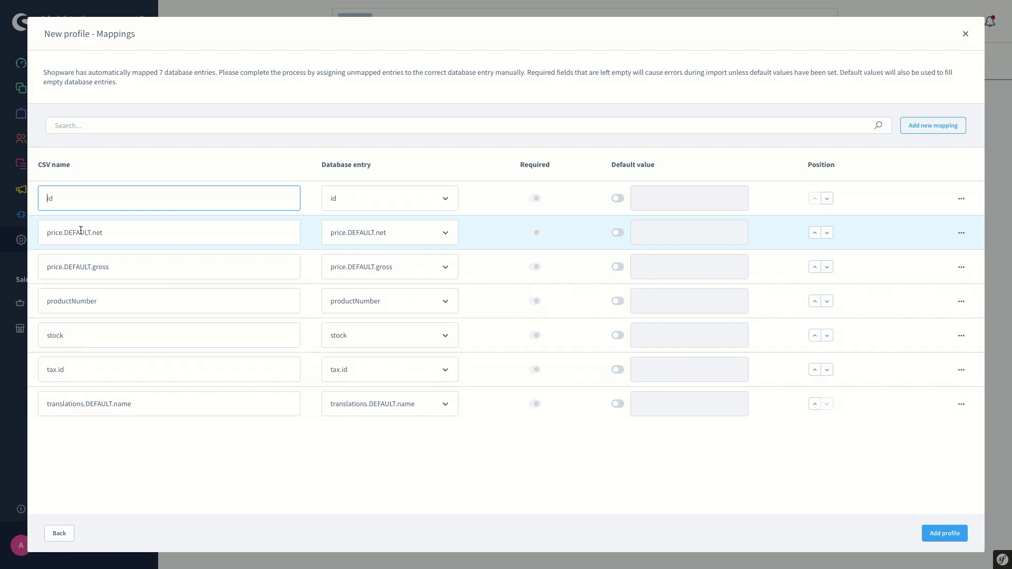
text(Product_)
Add a new mapping with the CSV name active and assign it to the database entry active
click(931, 129)
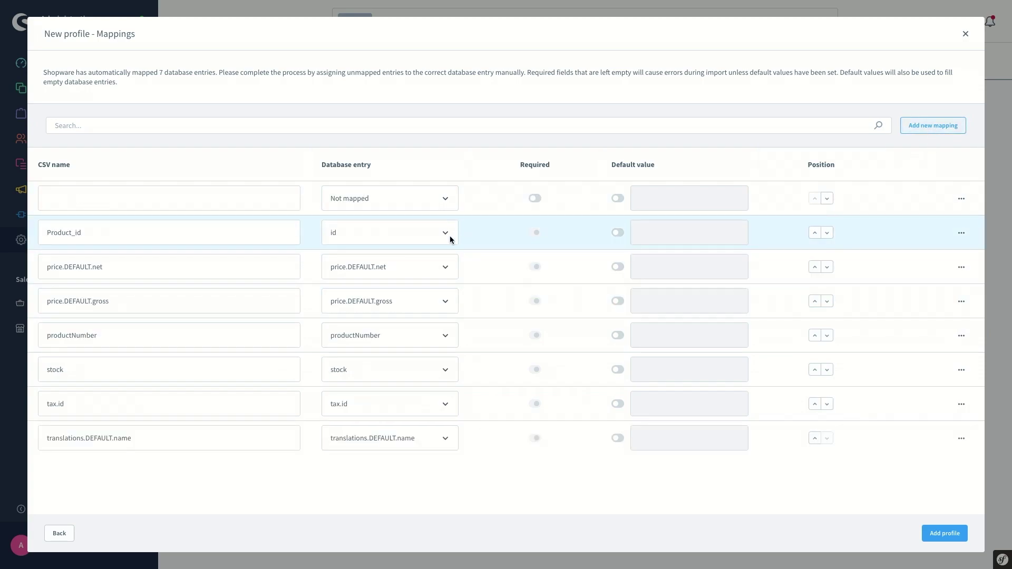
click(211, 197)
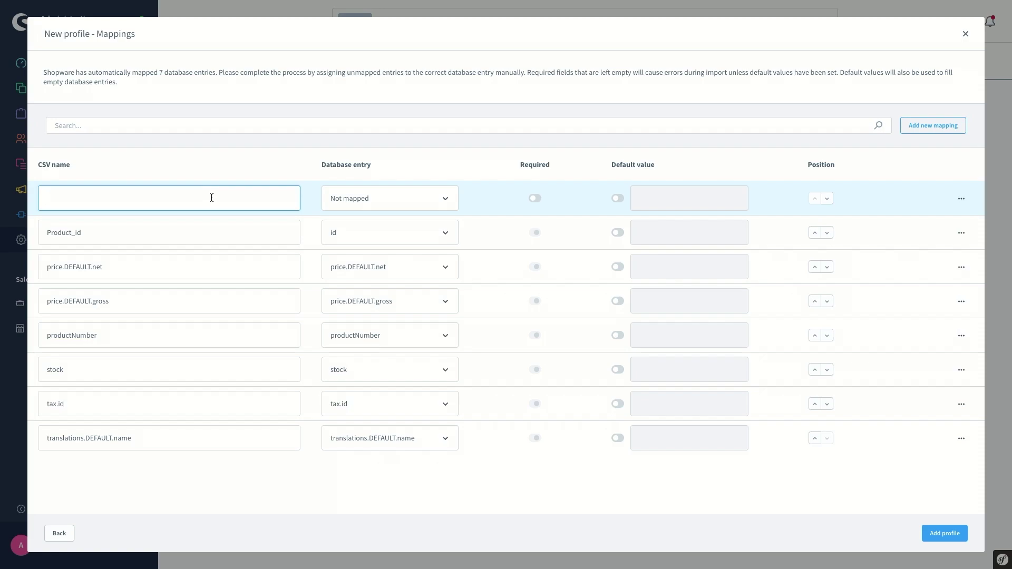
text(active)
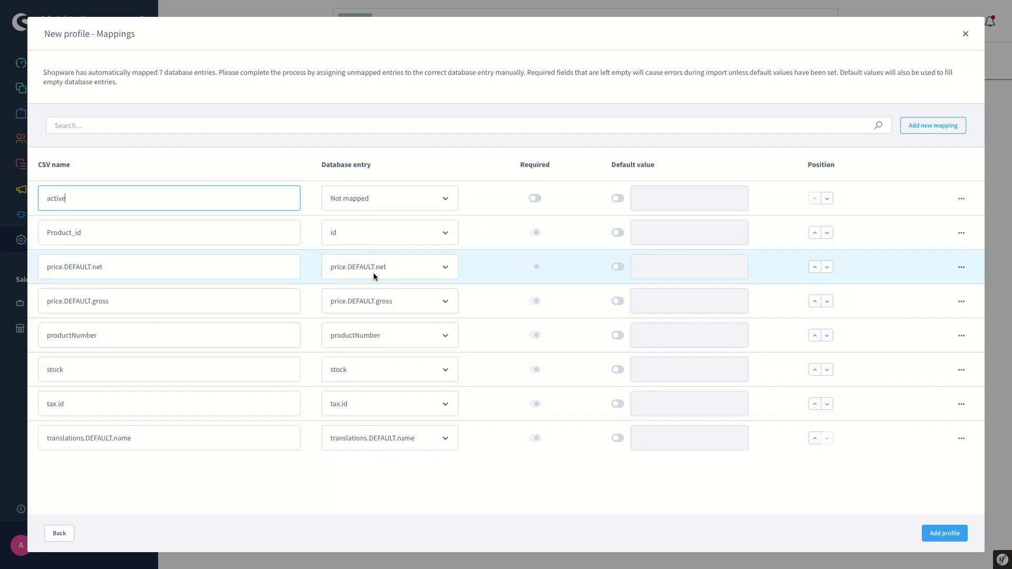
click(446, 200)
click(361, 239)
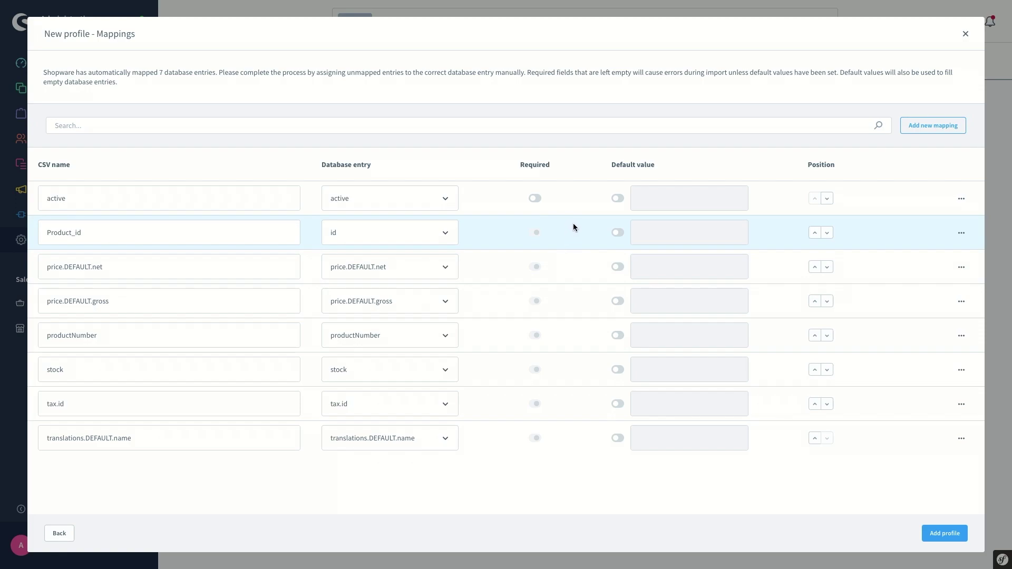
Enable a default value for the active mapping and set it to 0
click(617, 199)
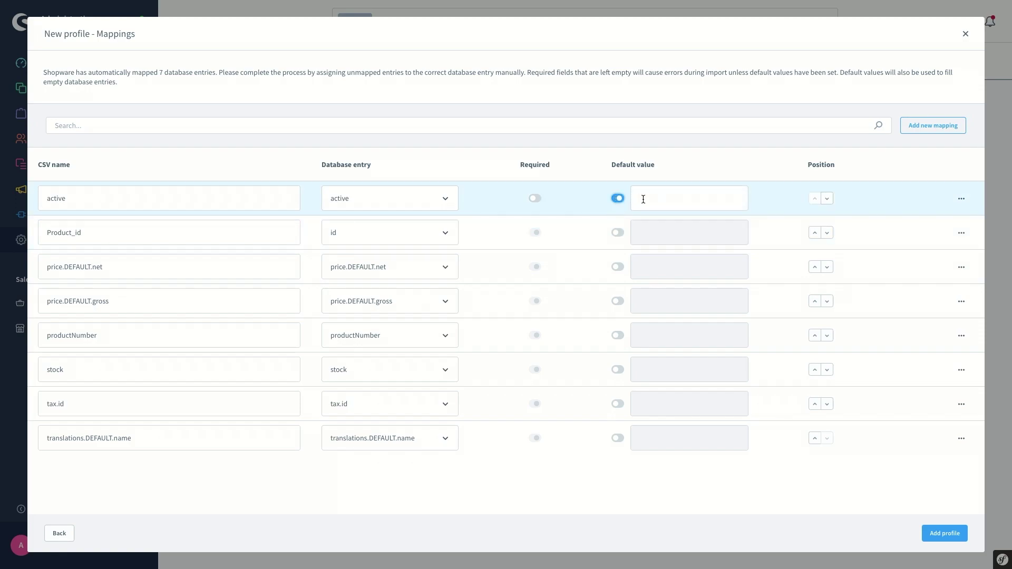
click(644, 200)
text(0)
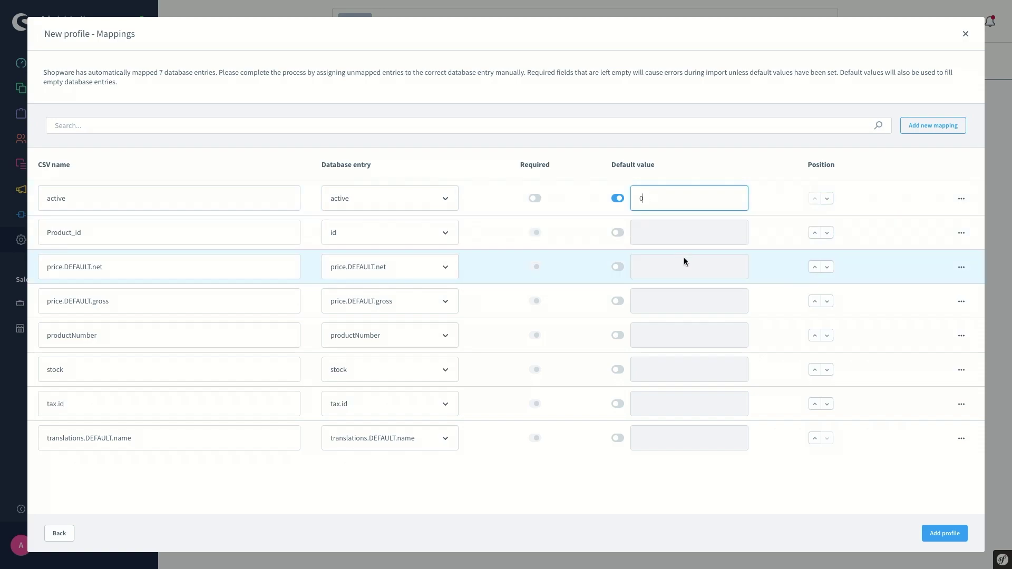
Move the active mapping below Product_id, add the profile and look for it in the profile list
click(827, 203)
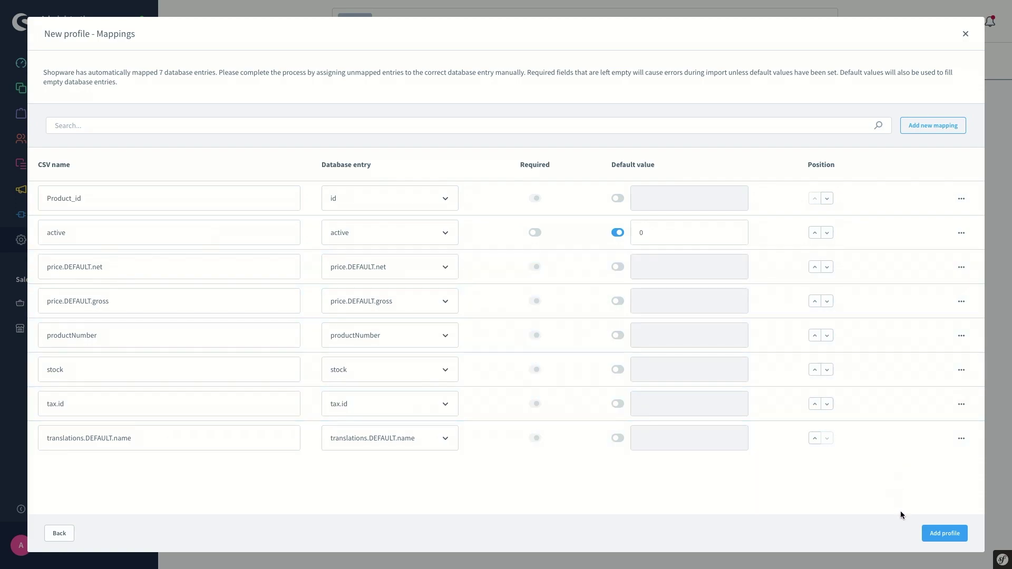
click(943, 534)
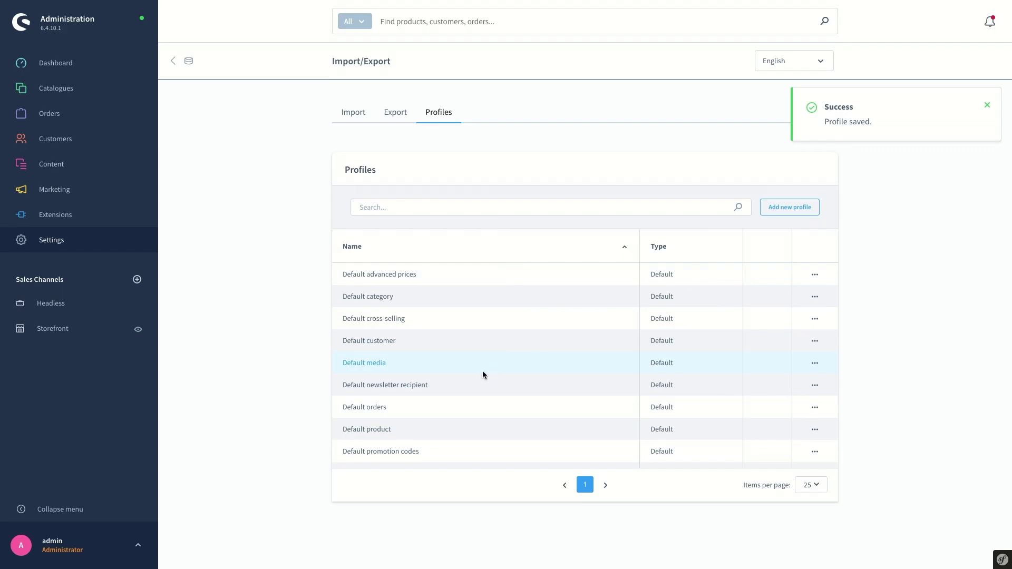
scroll(482, 371, down, 3)
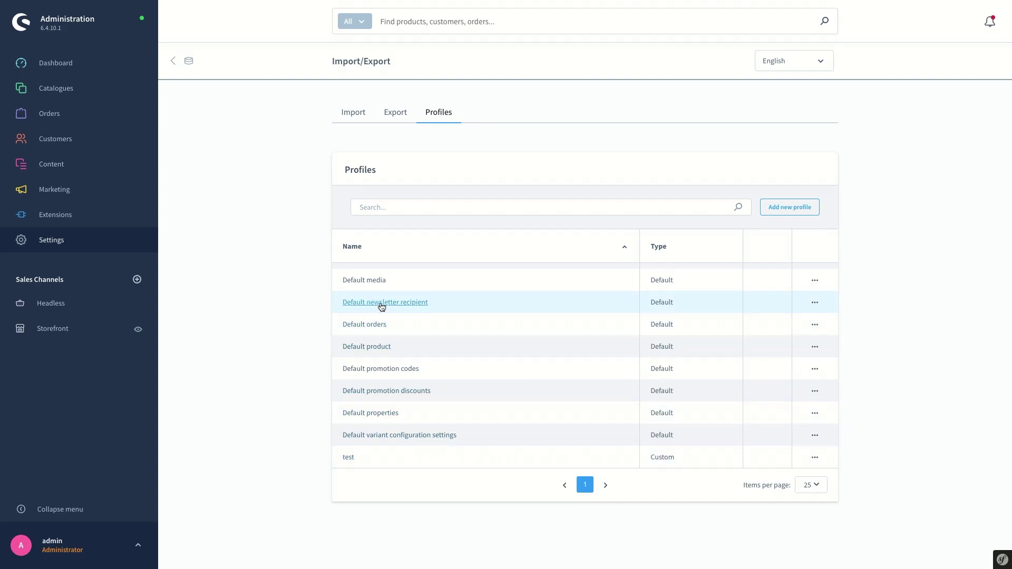
scroll(462, 263, up, 3)
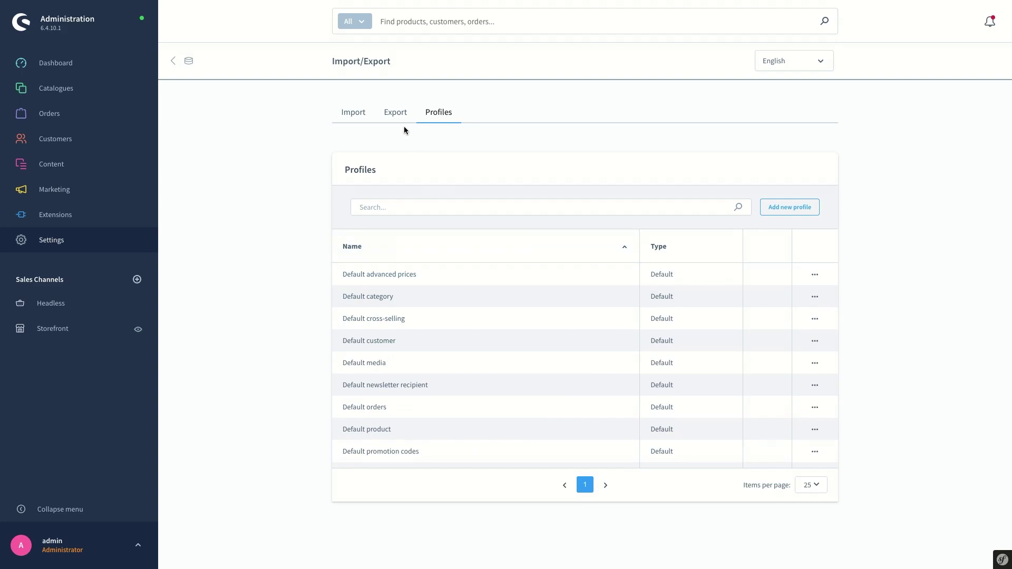
Export the products with the test profile, without product variants
click(395, 113)
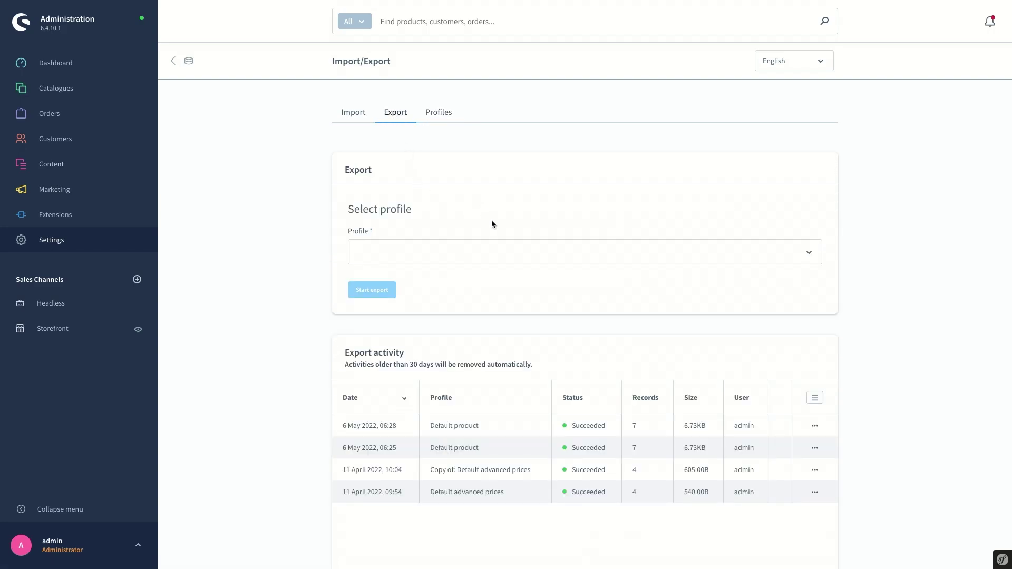
click(447, 252)
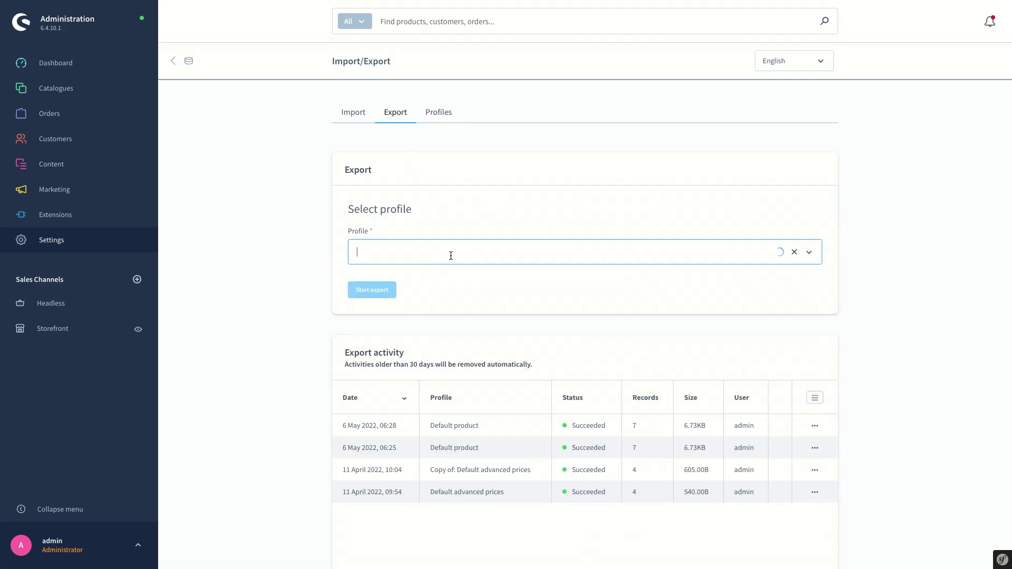
scroll(420, 372, down, 3)
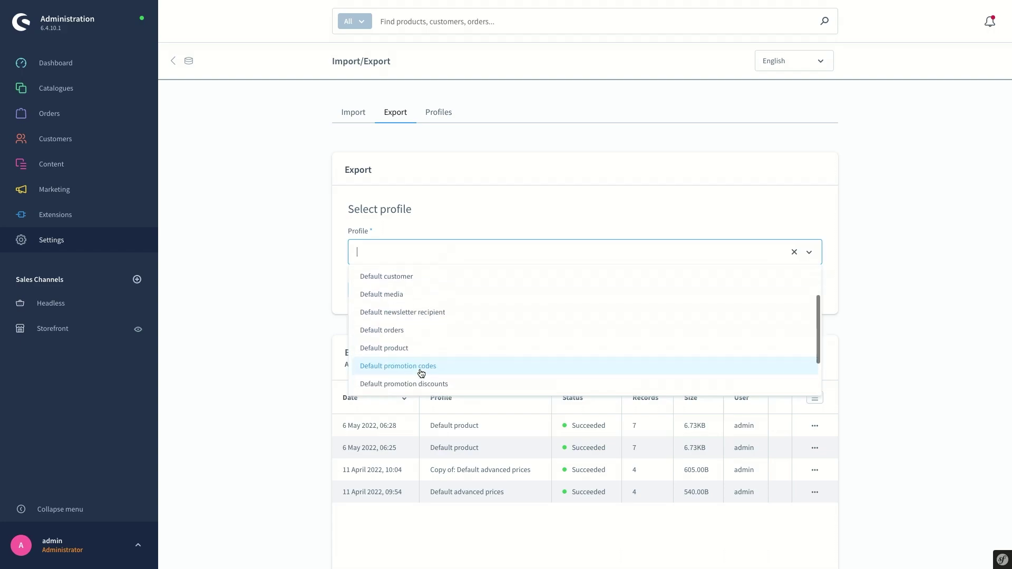
scroll(418, 375, down, 1)
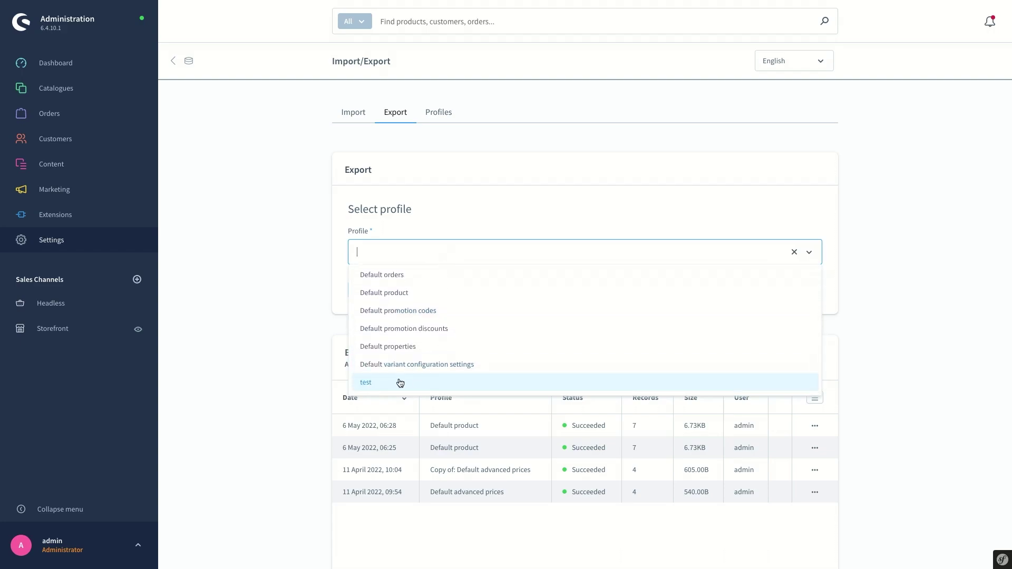
click(382, 385)
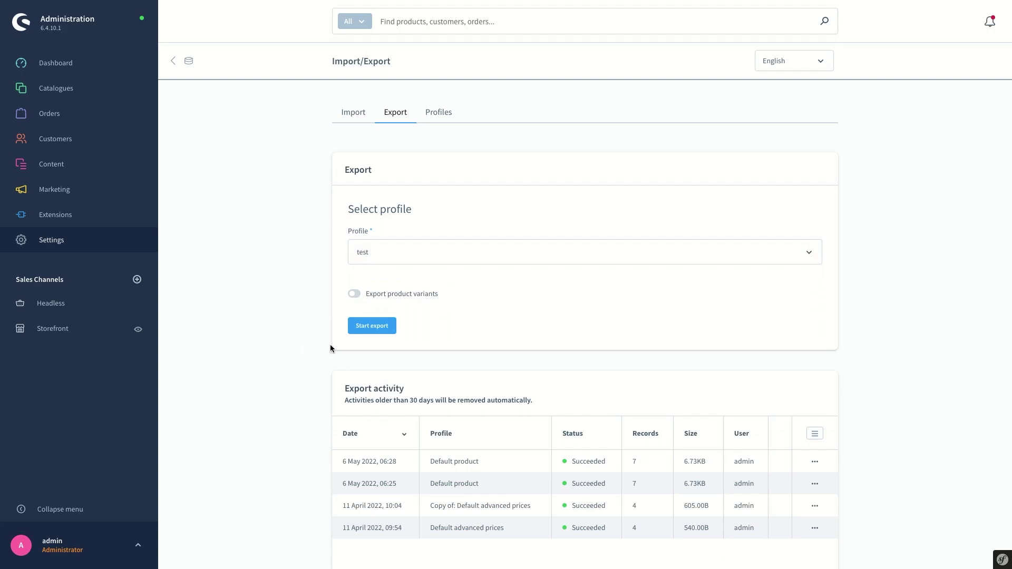
click(361, 331)
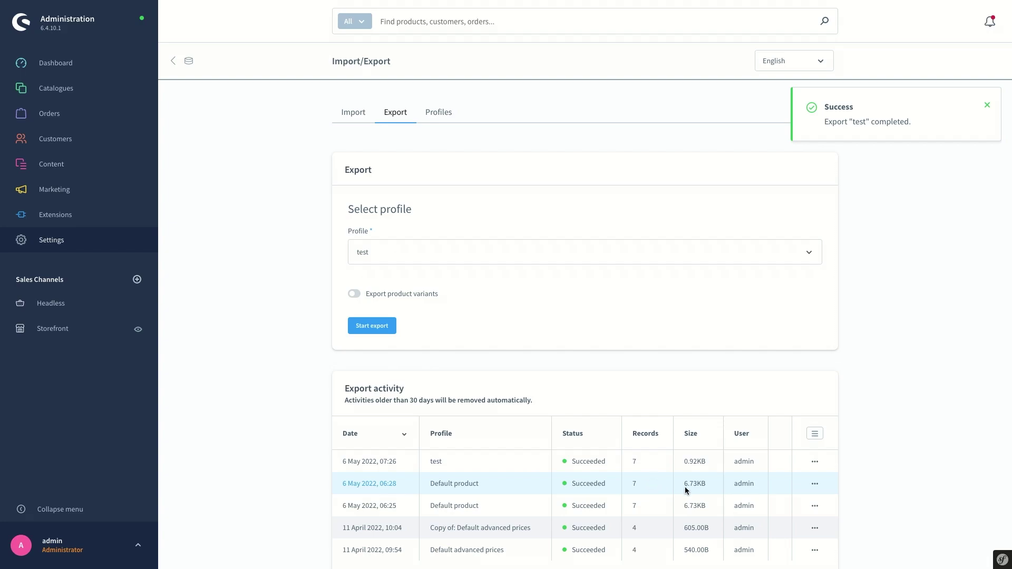
click(814, 462)
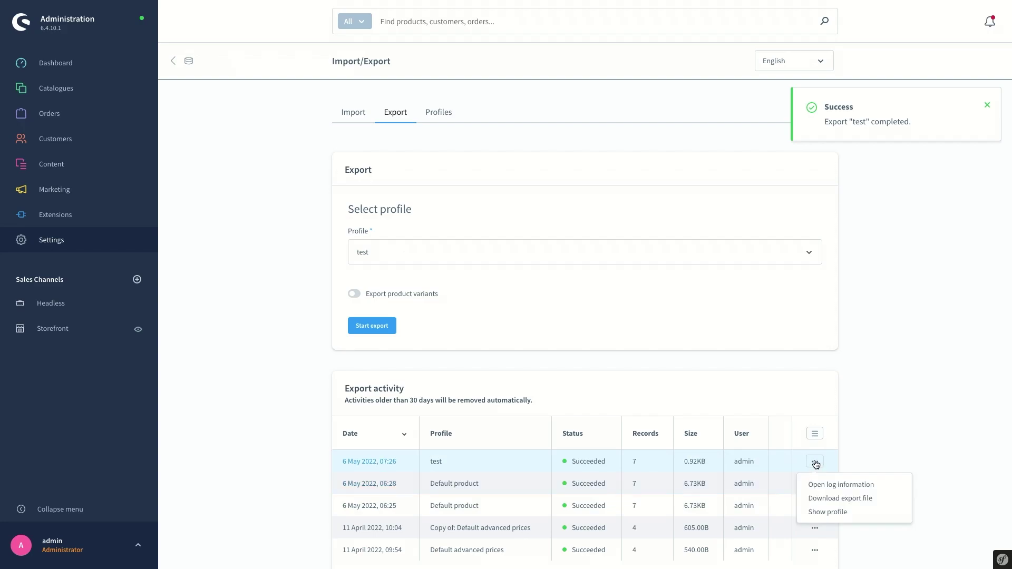
click(824, 498)
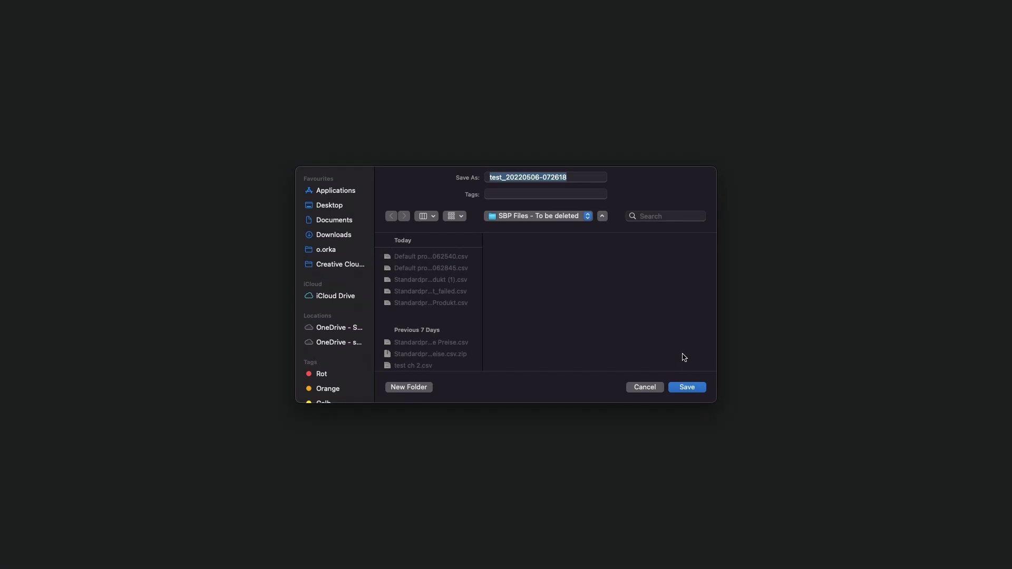
click(690, 388)
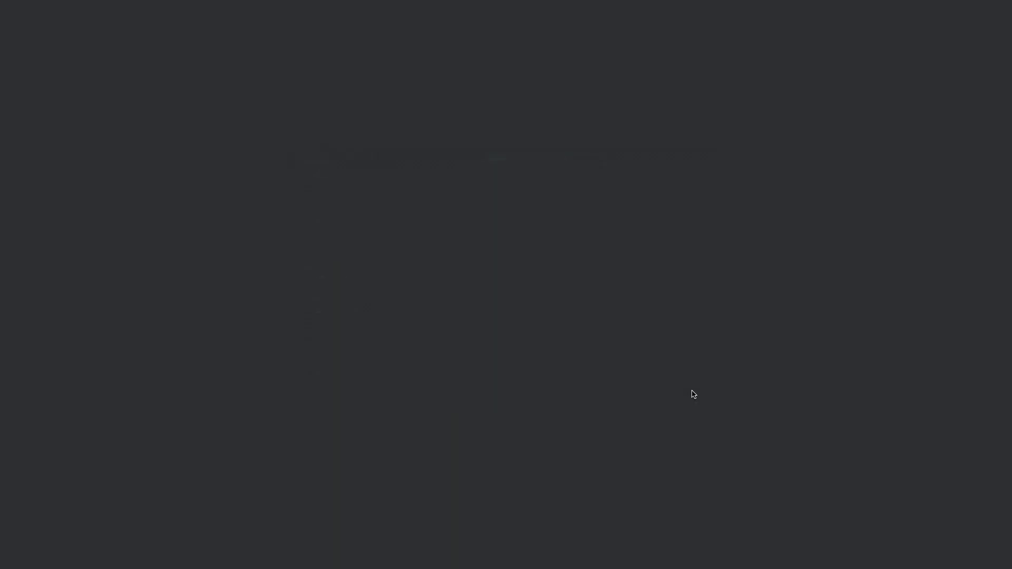